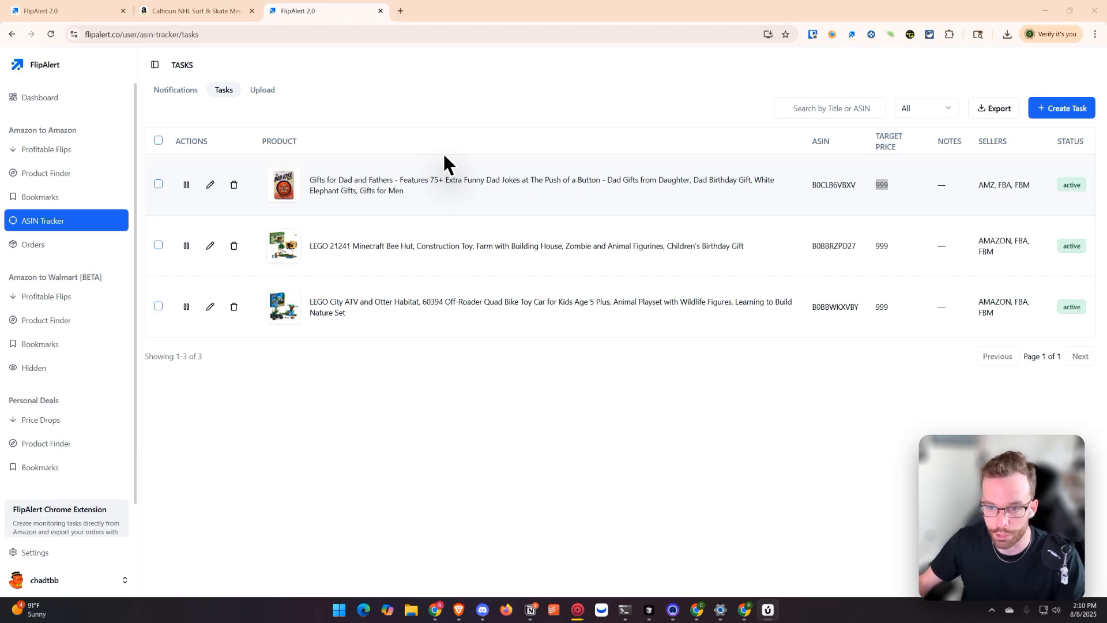
# Step: Open the Create Task dialog from the ASIN Tracker tasks list and examine its ASIN and target price fields
pyautogui.click(884, 194)
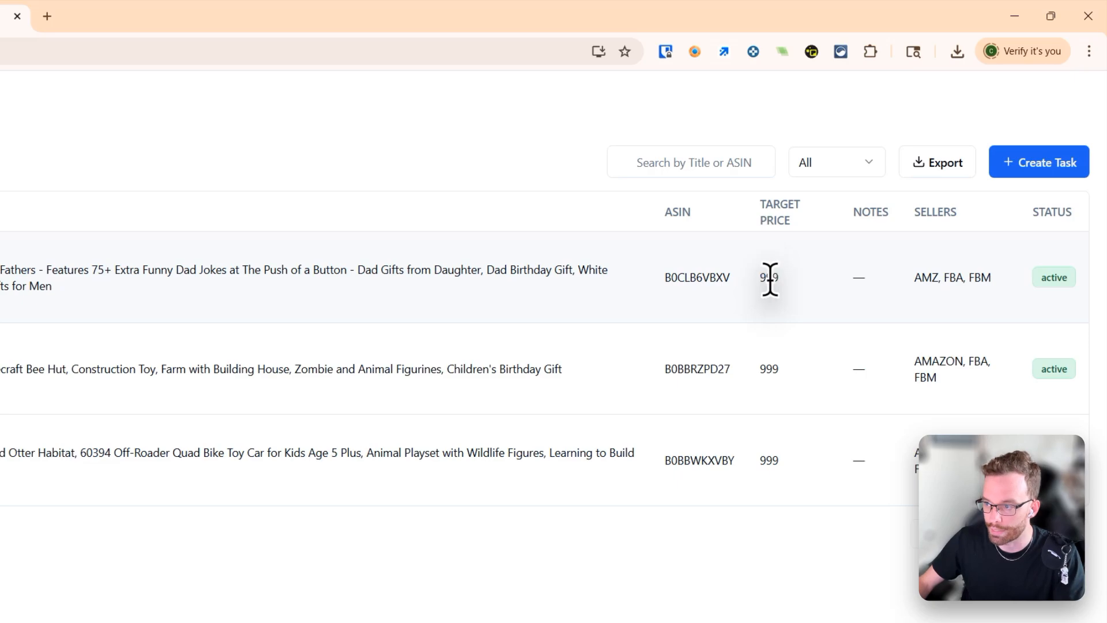
pyautogui.doubleClick(770, 279)
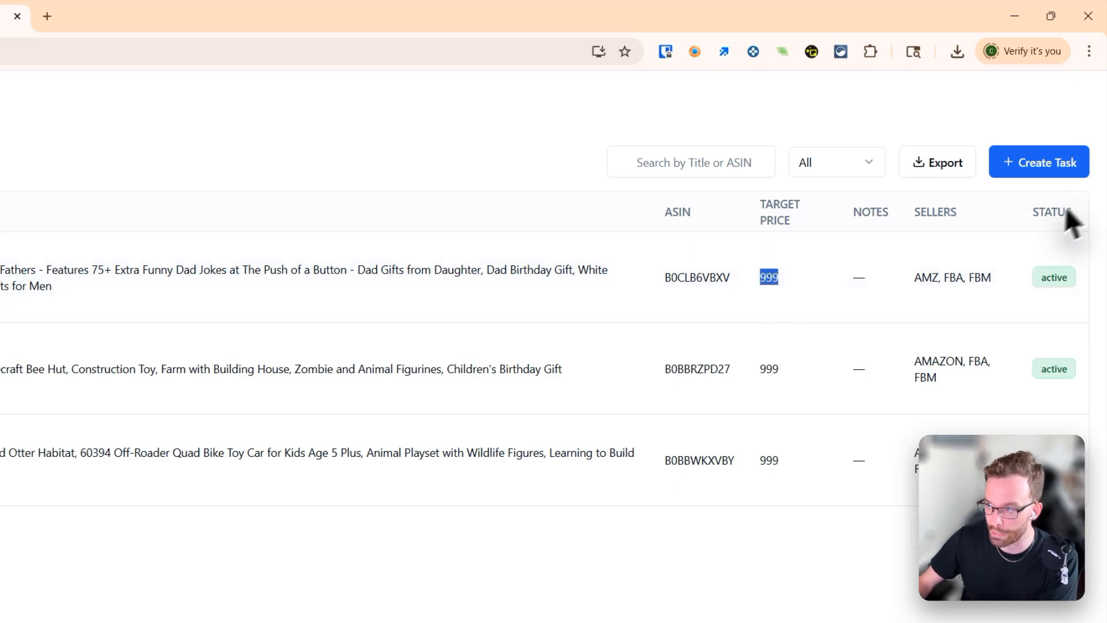
pyautogui.click(1043, 163)
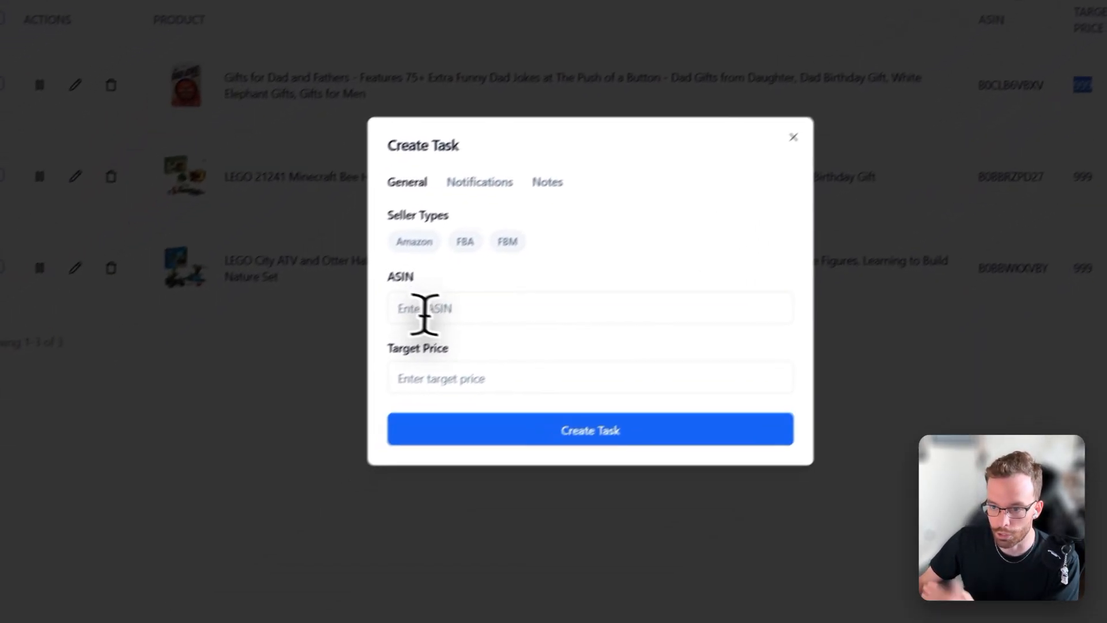
pyautogui.click(203, 471)
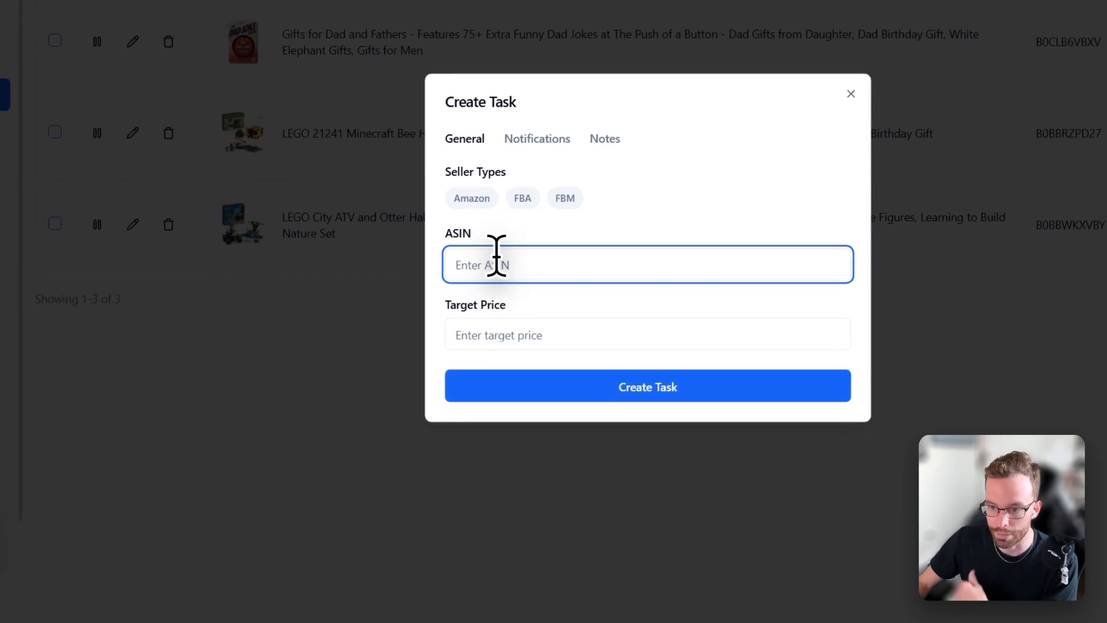
pyautogui.click(562, 332)
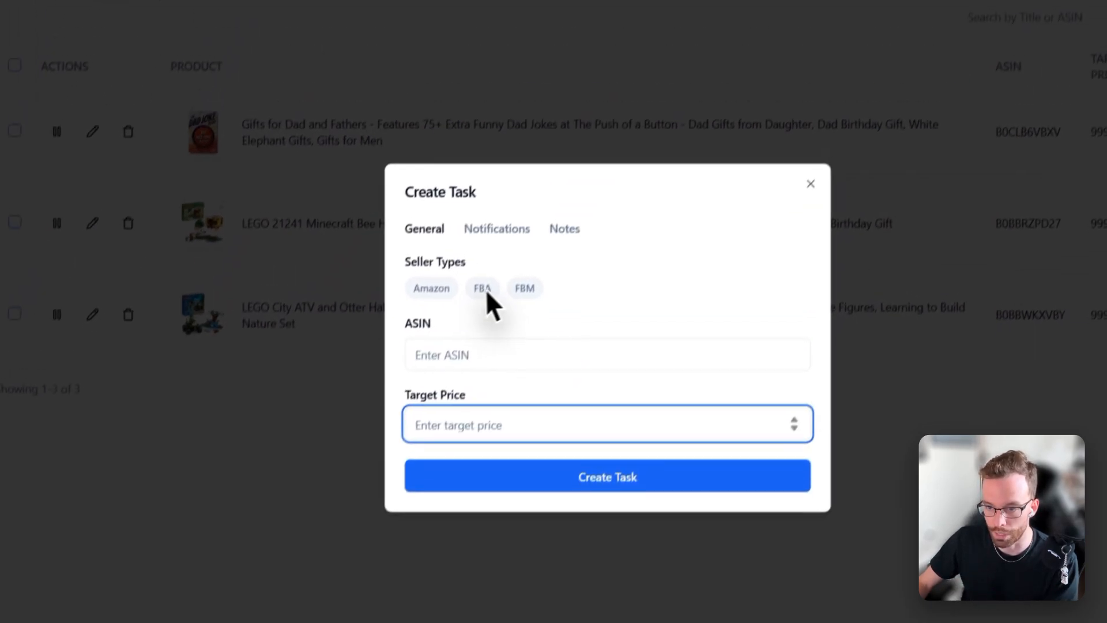
# Step: Toggle the Amazon, FBA and FBM seller types in the Create Task dialog, then close it without creating a task
pyautogui.click(495, 197)
pyautogui.click(461, 326)
pyautogui.click(507, 326)
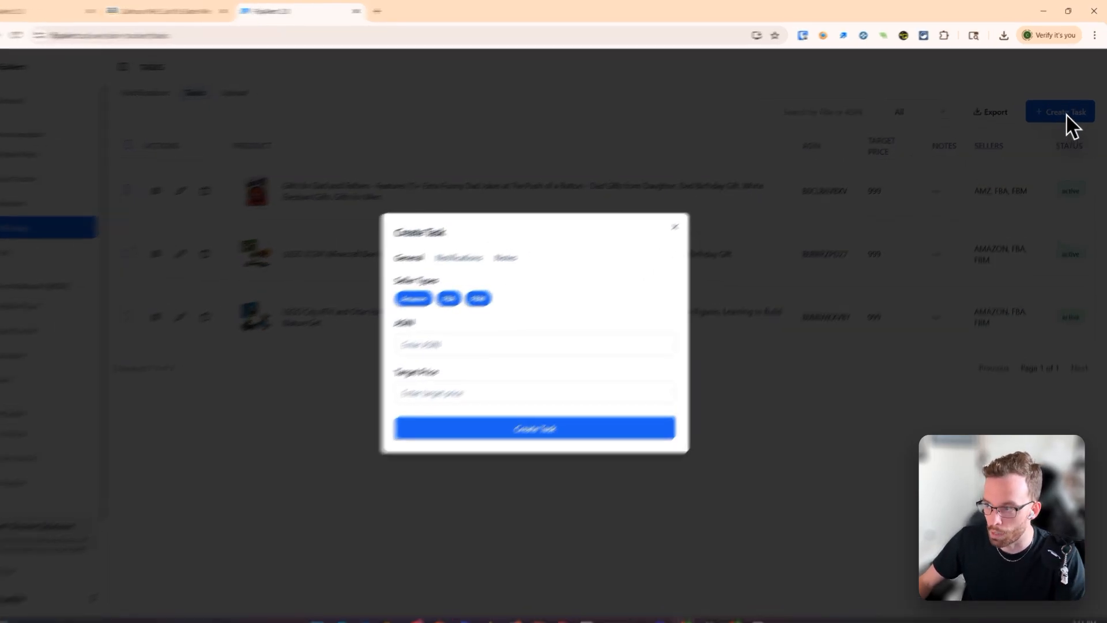
pyautogui.click(283, 411)
pyautogui.click(339, 476)
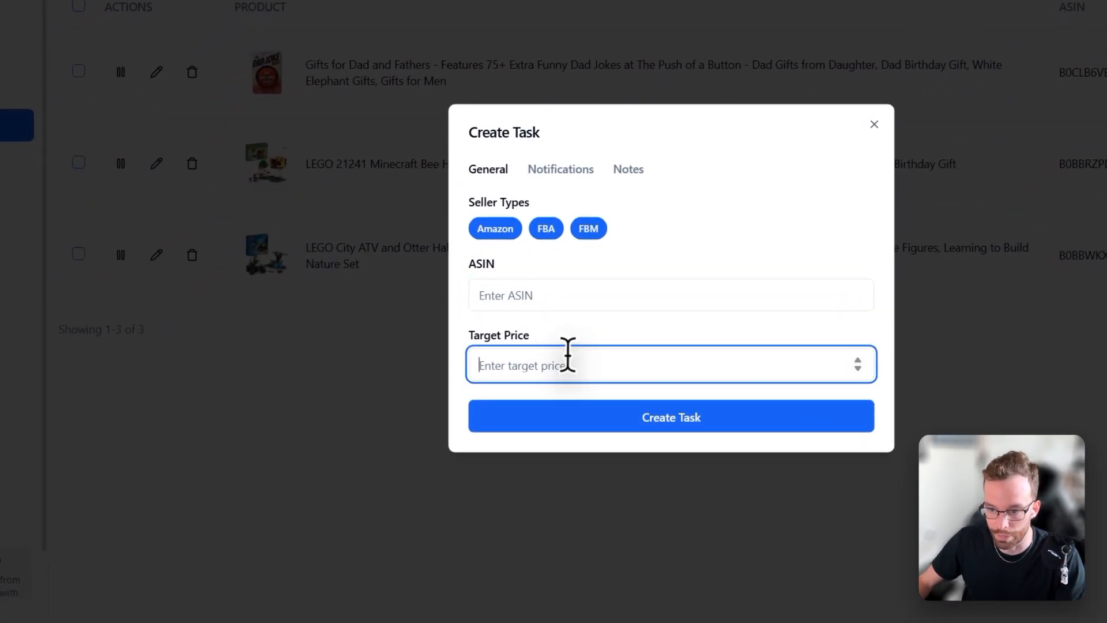
pyautogui.click(328, 412)
pyautogui.click(551, 333)
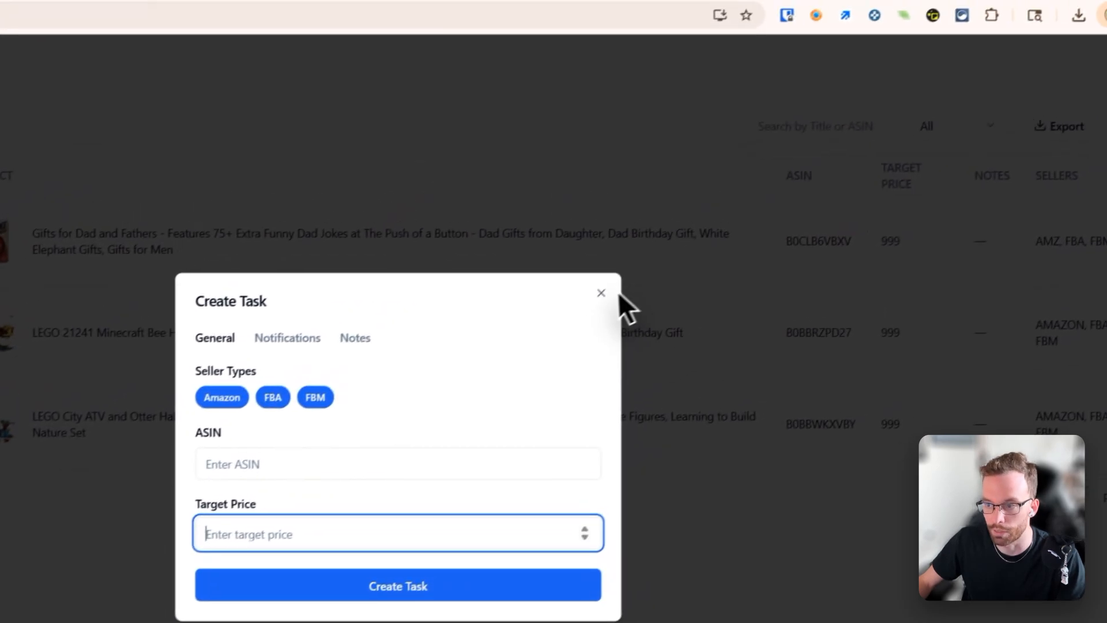
pyautogui.click(571, 311)
# Step: Open a prefilled task for the OSHA notice sign from its actions in the Profitable Flips list
pyautogui.click(81, 224)
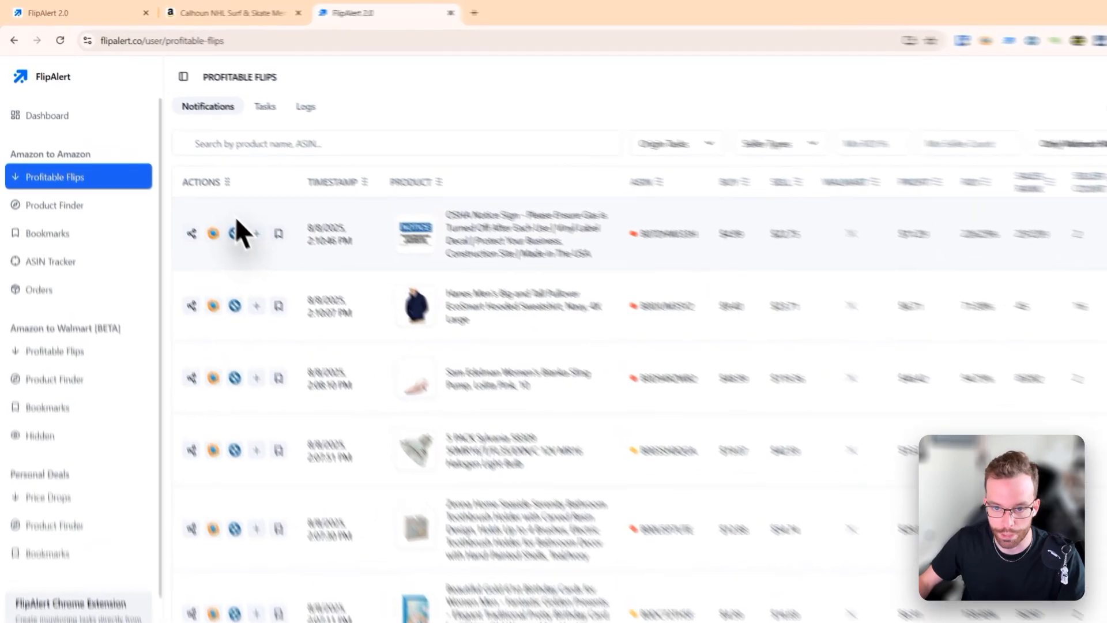
pyautogui.click(256, 233)
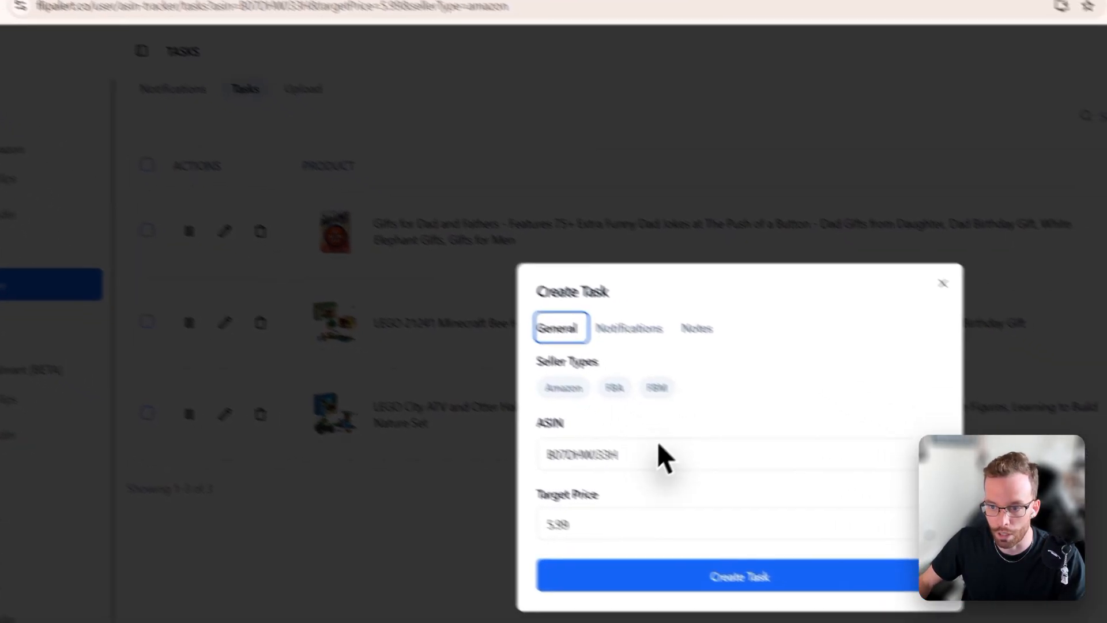
# Step: Set the prefilled task's seller type to Amazon only, then close the dialog
pyautogui.click(505, 468)
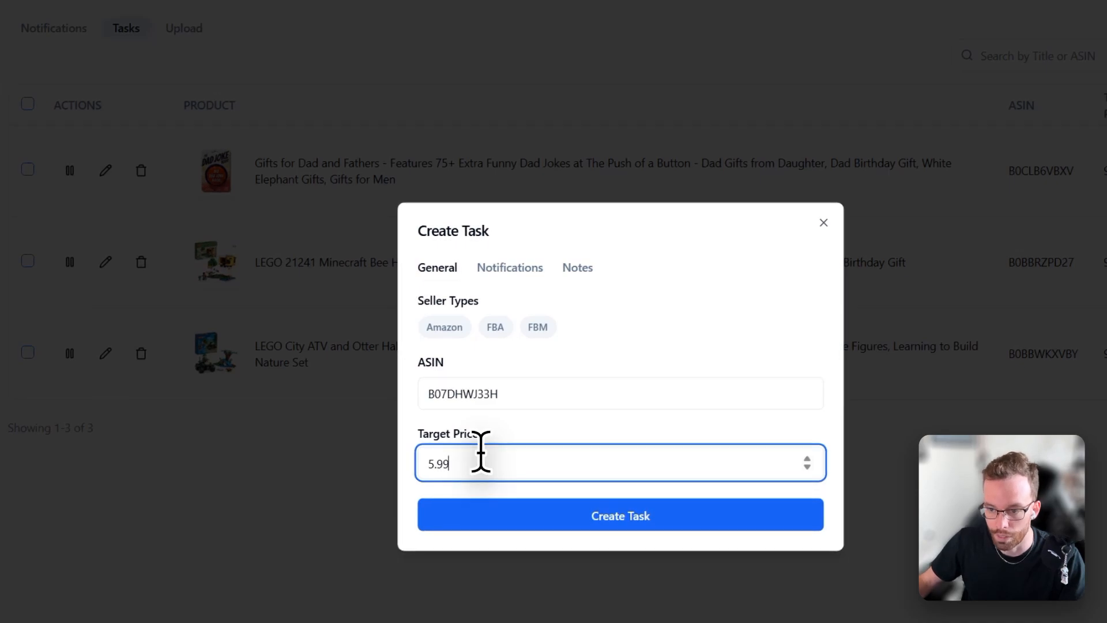
pyautogui.click(478, 395)
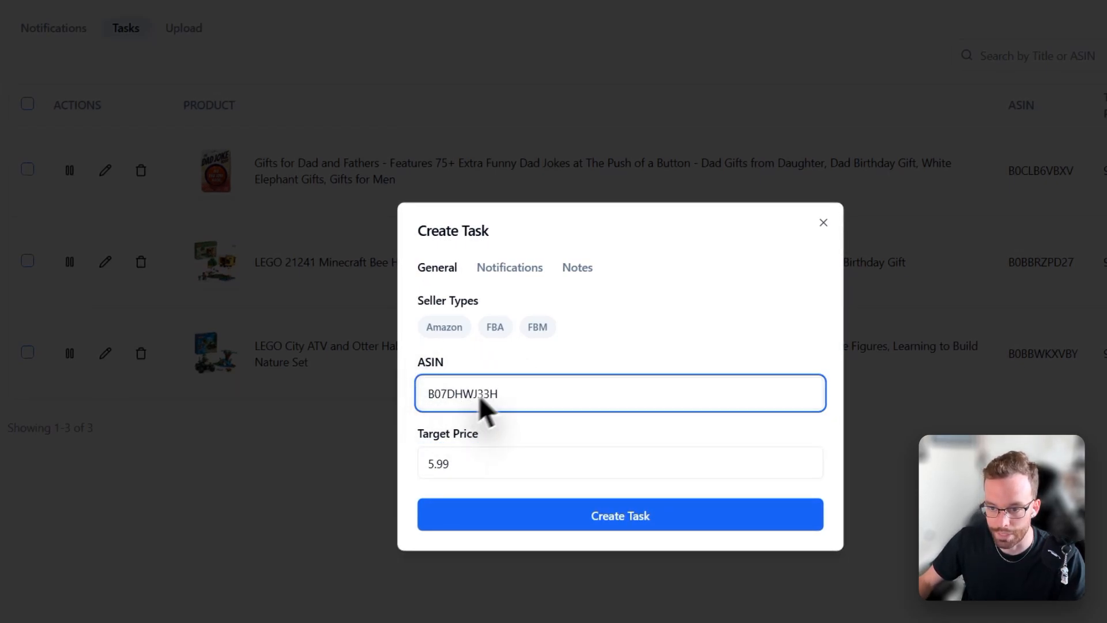
pyautogui.click(444, 328)
pyautogui.click(495, 328)
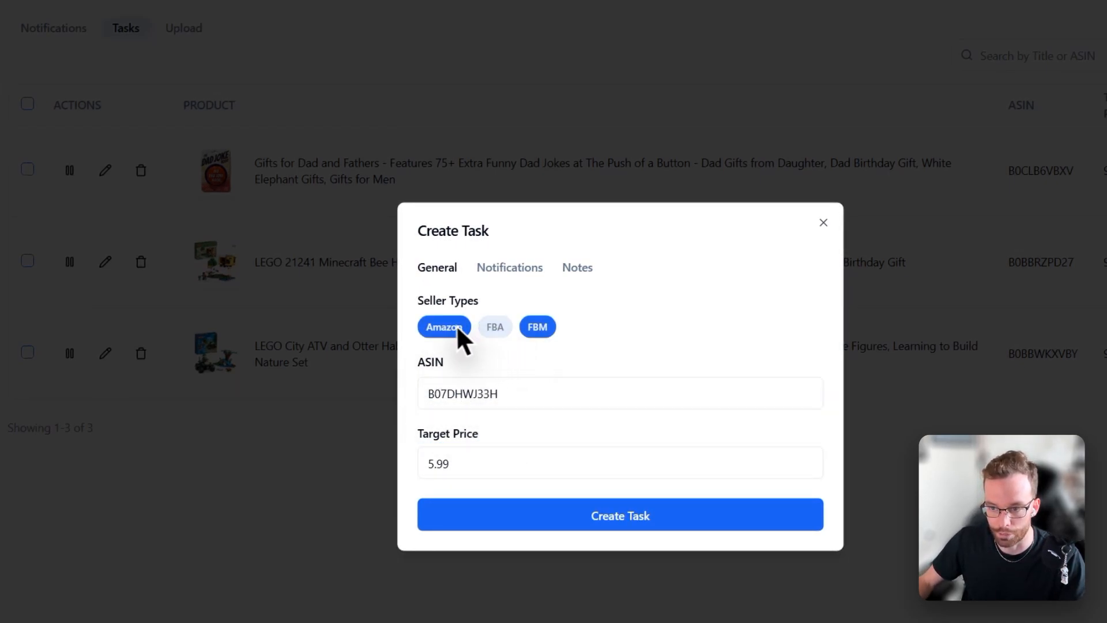
pyautogui.click(455, 326)
pyautogui.click(539, 327)
pyautogui.click(444, 326)
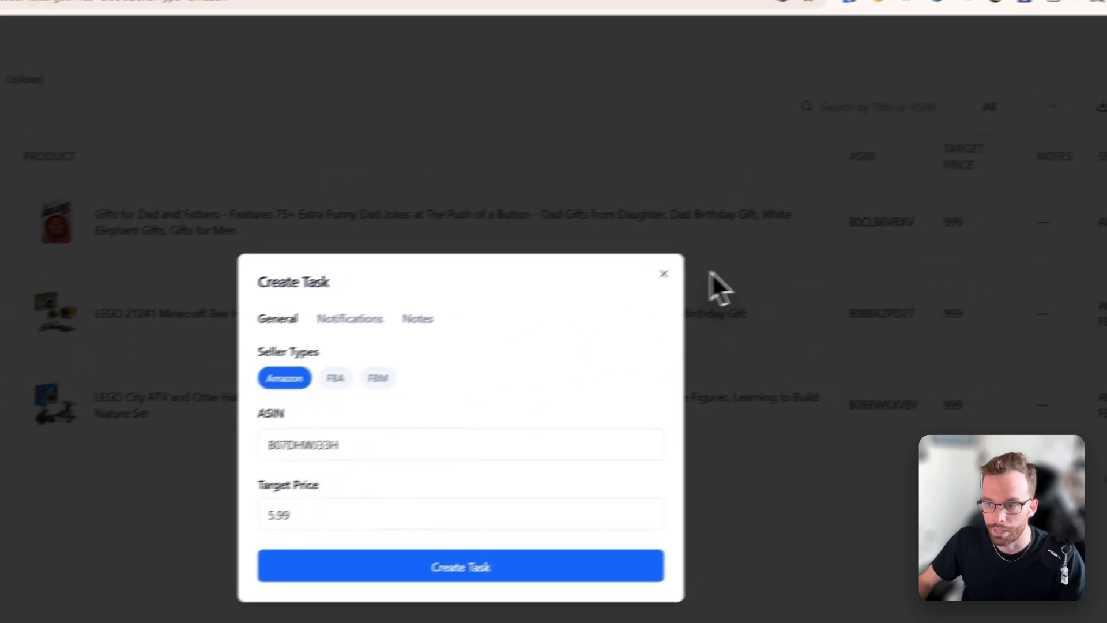
pyautogui.click(664, 274)
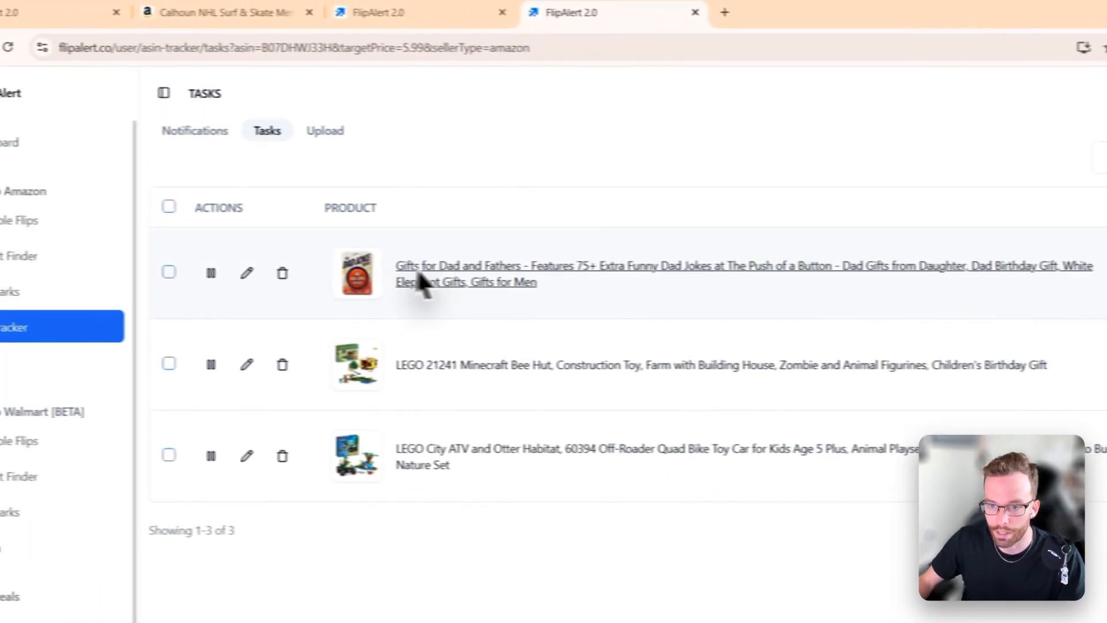
# Step: Open the Dad Joke 3000 product page and use Quick Task to select the Amazon, FBA and FBM seller types
pyautogui.click(419, 273)
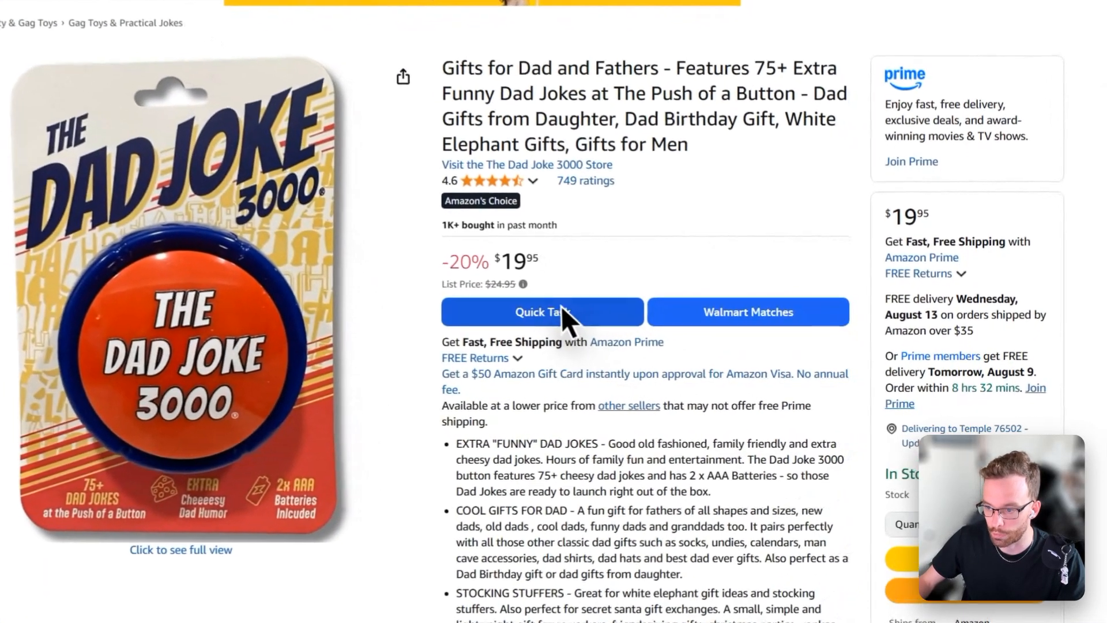
pyautogui.click(686, 351)
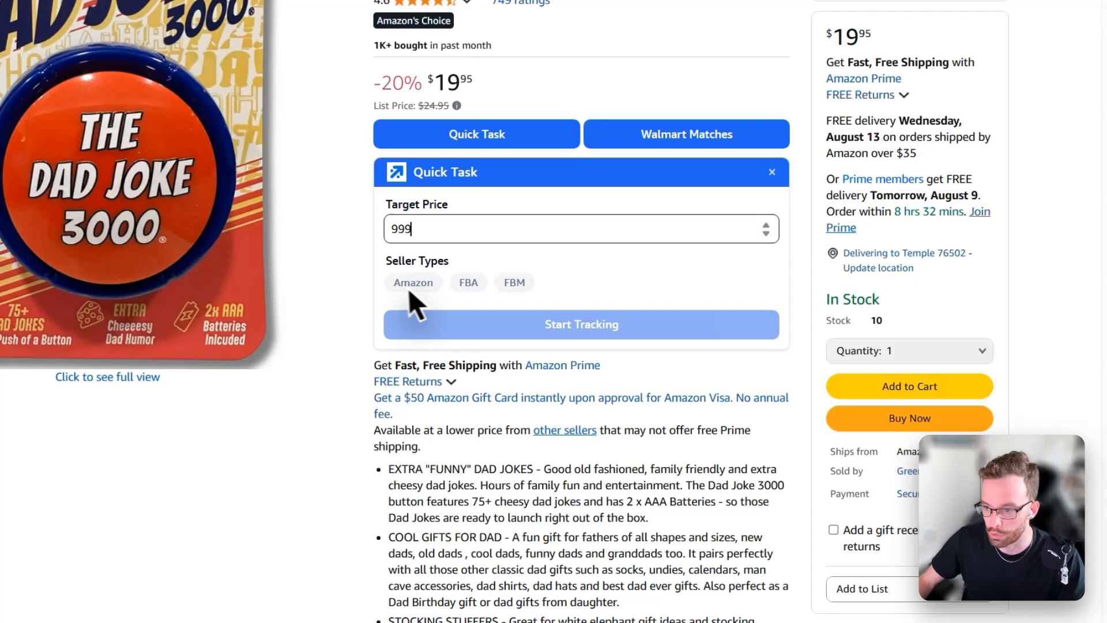
pyautogui.click(445, 399)
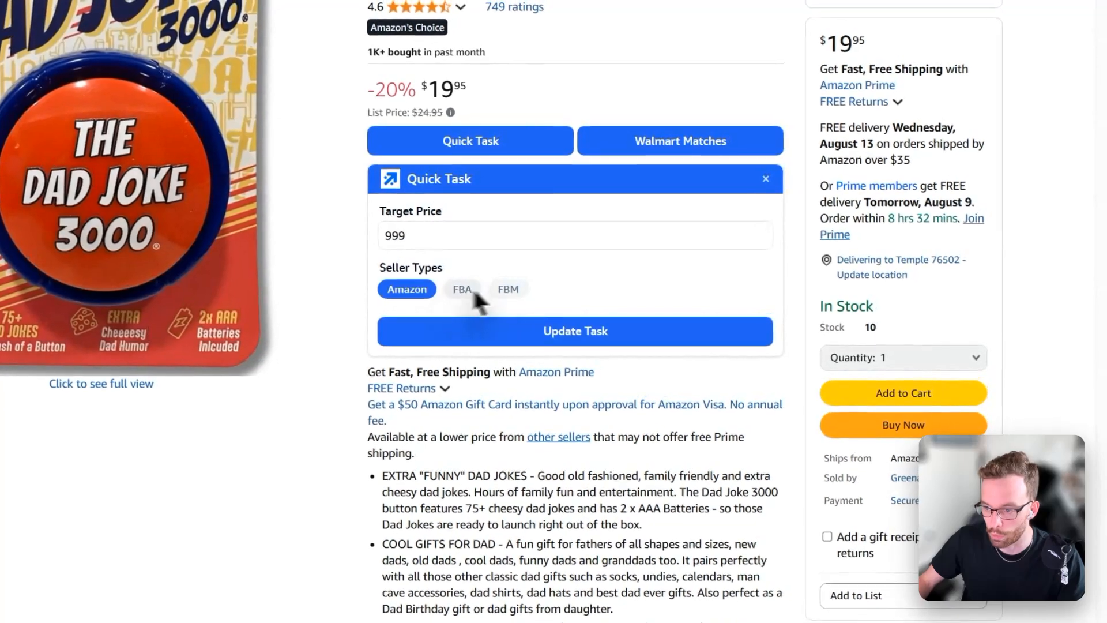
pyautogui.click(462, 289)
pyautogui.click(508, 289)
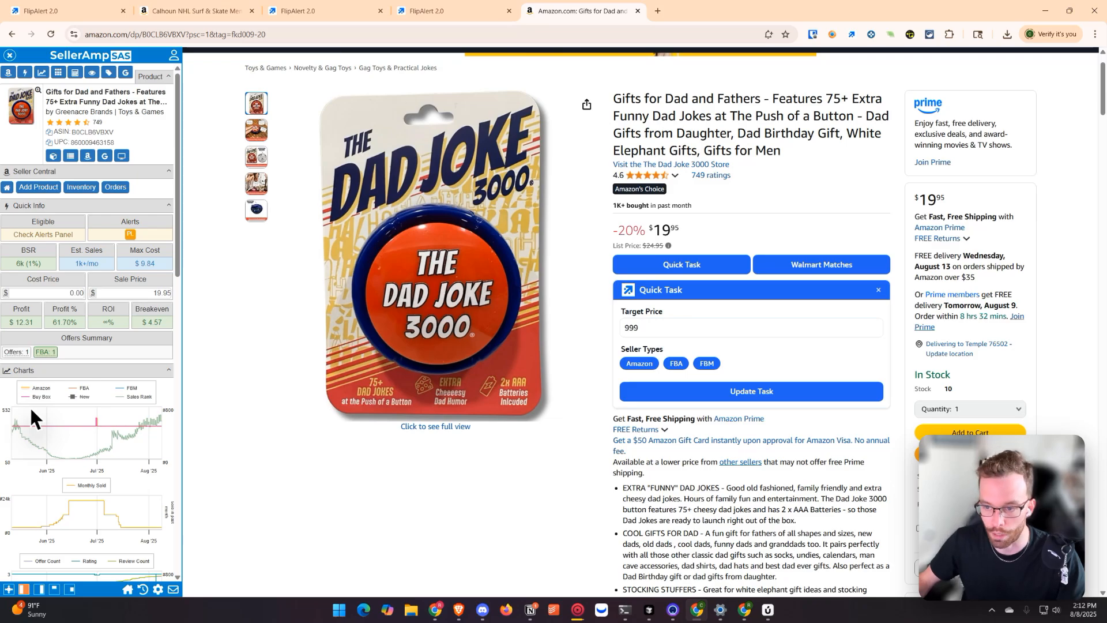
# Step: Switch to Discord and follow the Sylvania bulb alert's FlipAlert Quick Task link to the prefilled task dialog, then close it
pyautogui.moveTo(2, 124); pyautogui.dragTo(361, 1)
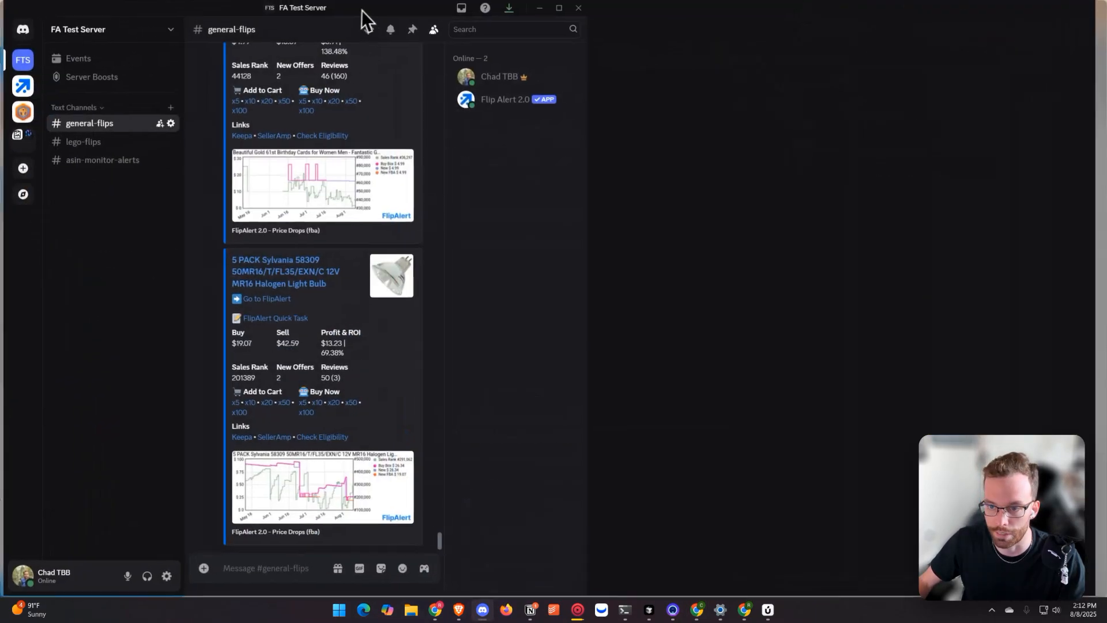
pyautogui.moveTo(306, 325); pyautogui.dragTo(240, 325)
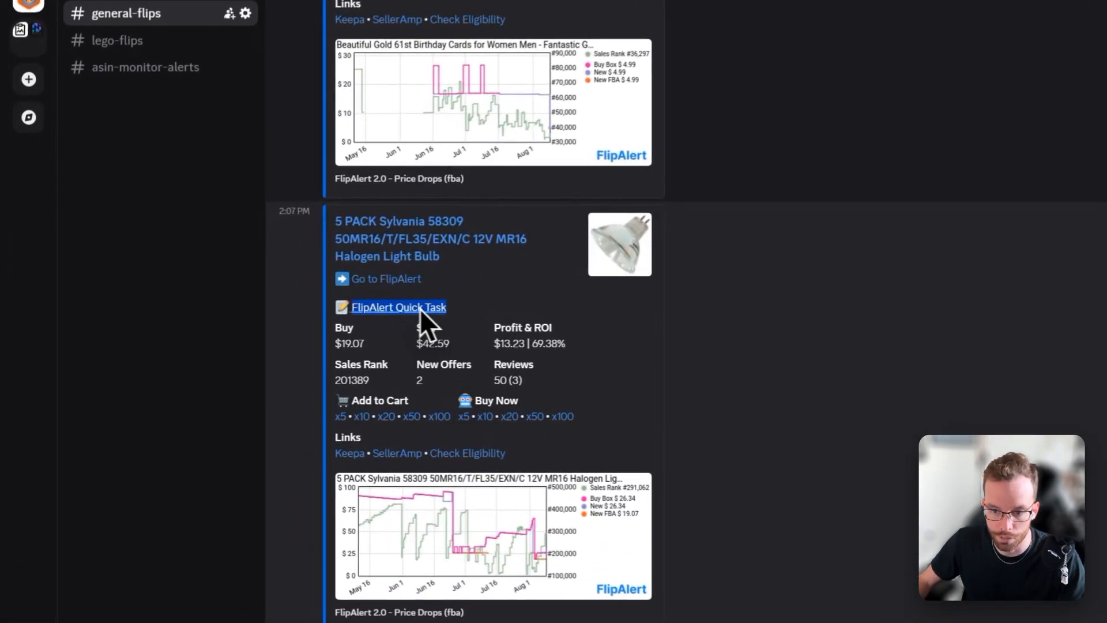
pyautogui.click(325, 346)
pyautogui.click(439, 308)
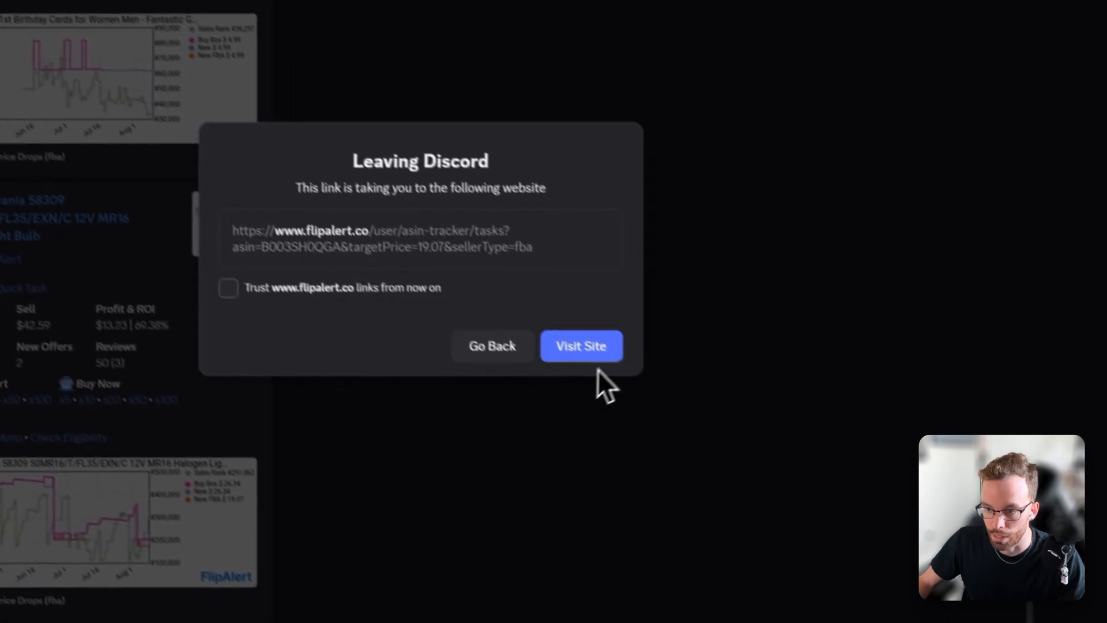
pyautogui.click(538, 308)
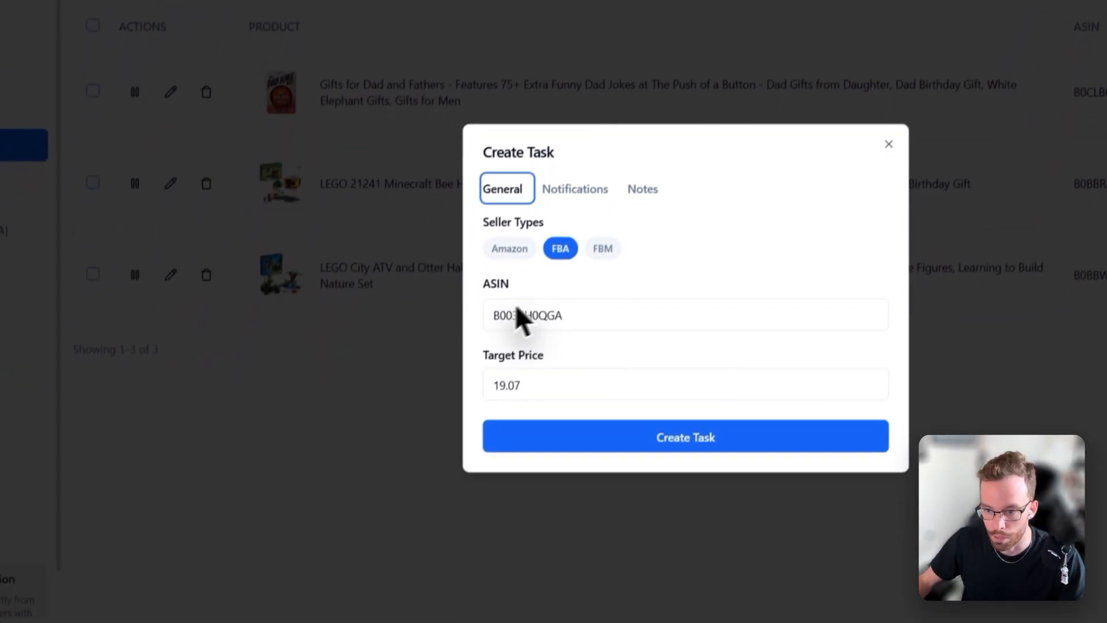
pyautogui.click(607, 316)
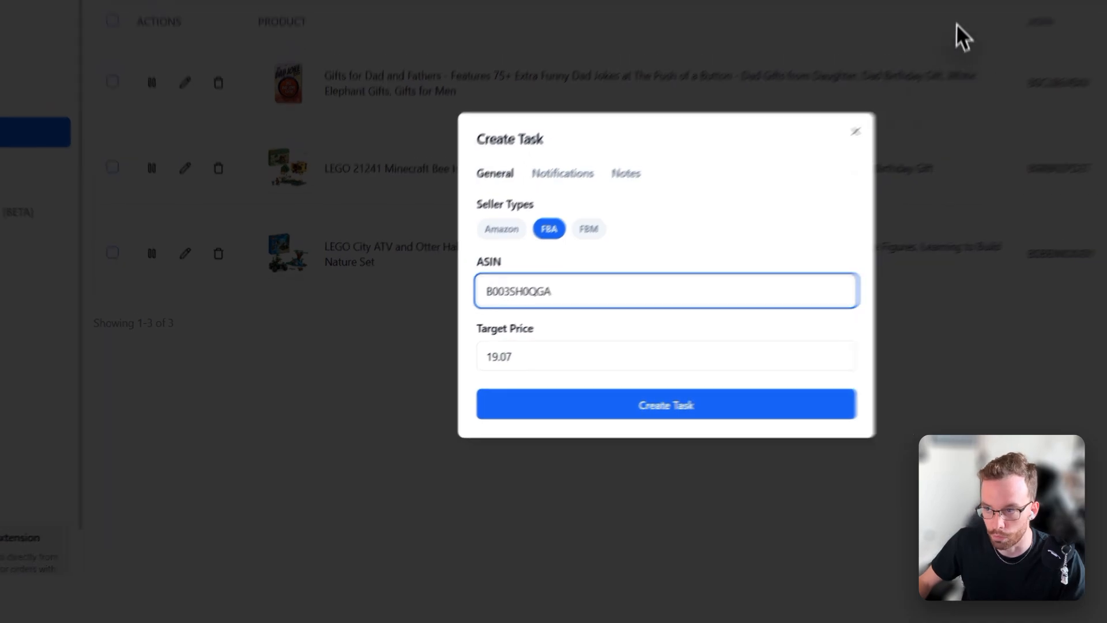
pyautogui.click(896, 110)
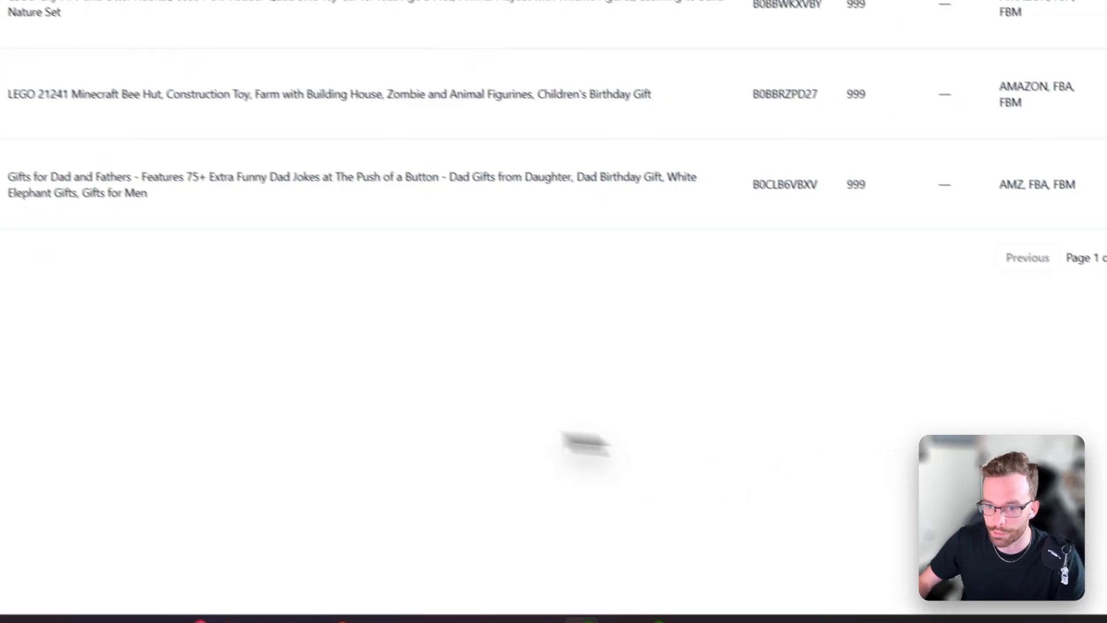
# Step: Edit the LEGO City ATV task's notes to read debundle and save the changes
pyautogui.click(283, 260)
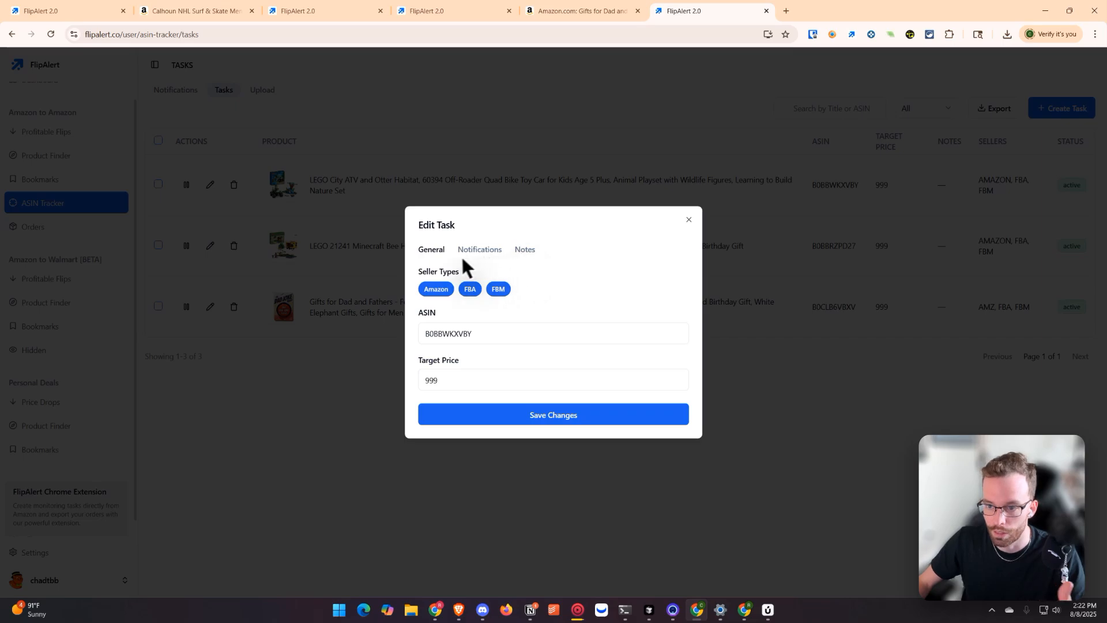
pyautogui.click(525, 249)
pyautogui.click(477, 355)
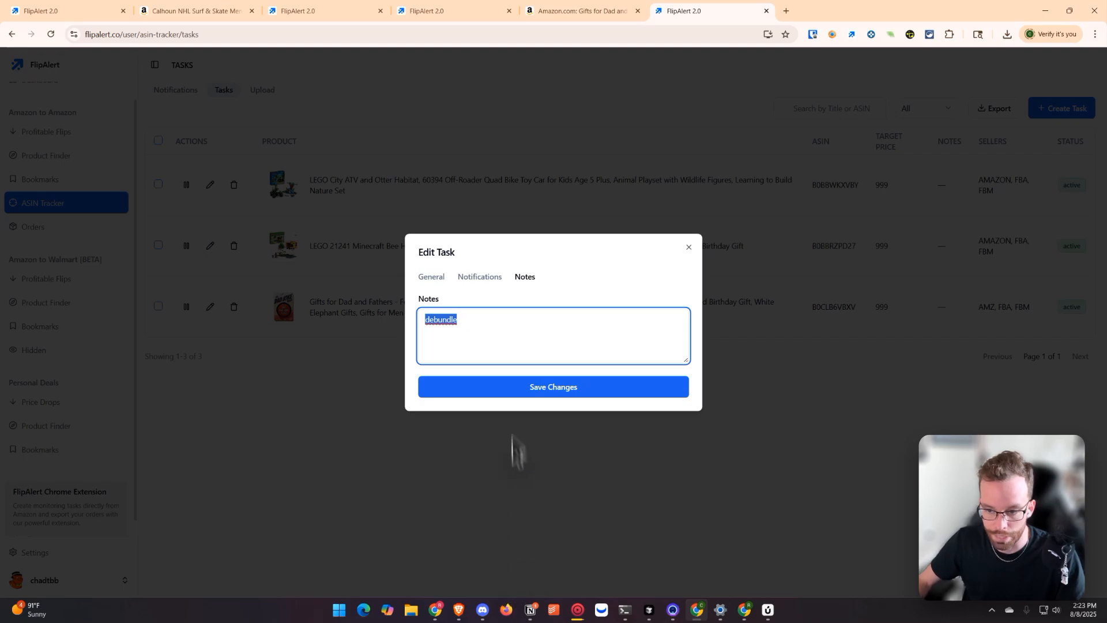
pyautogui.click(510, 319)
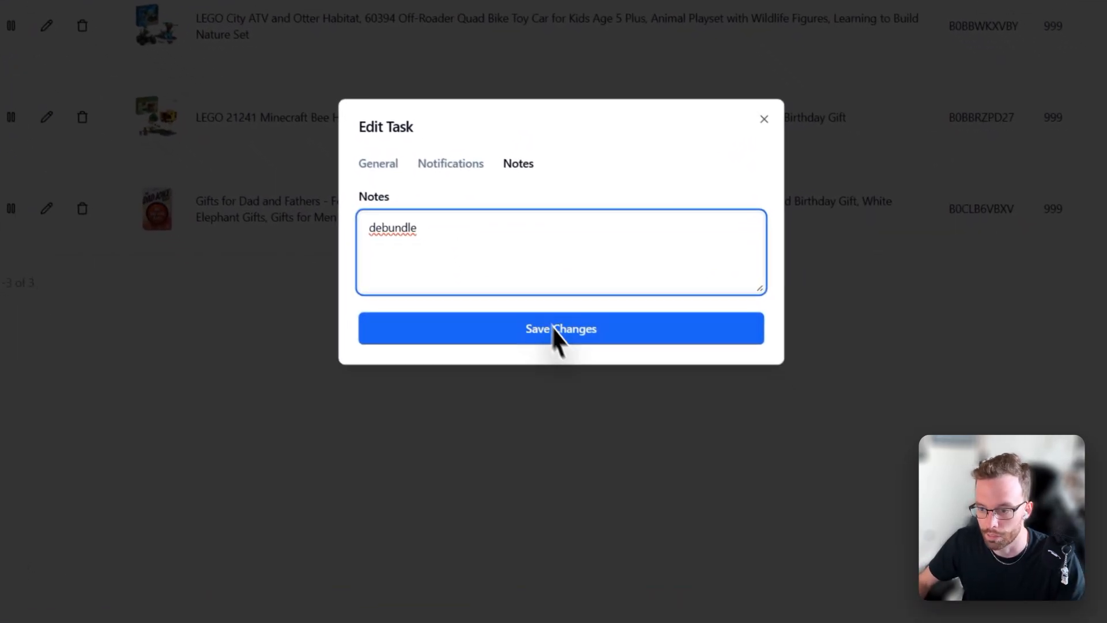
pyautogui.click(554, 329)
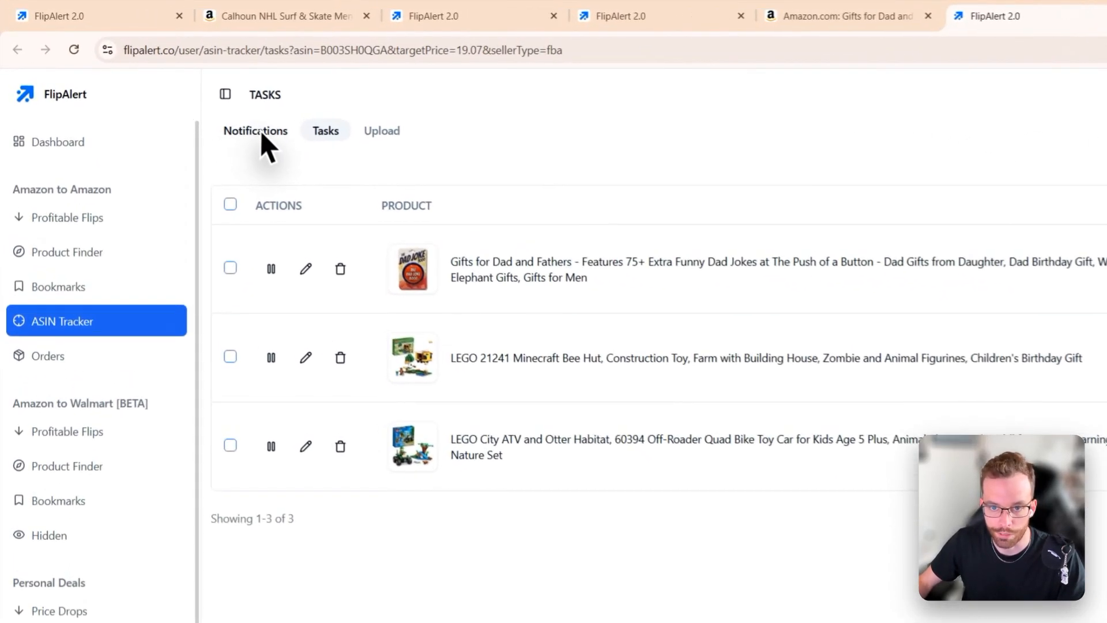
# Step: Review the ASIN Tracker notifications list, then return to the Tasks list
pyautogui.click(222, 114)
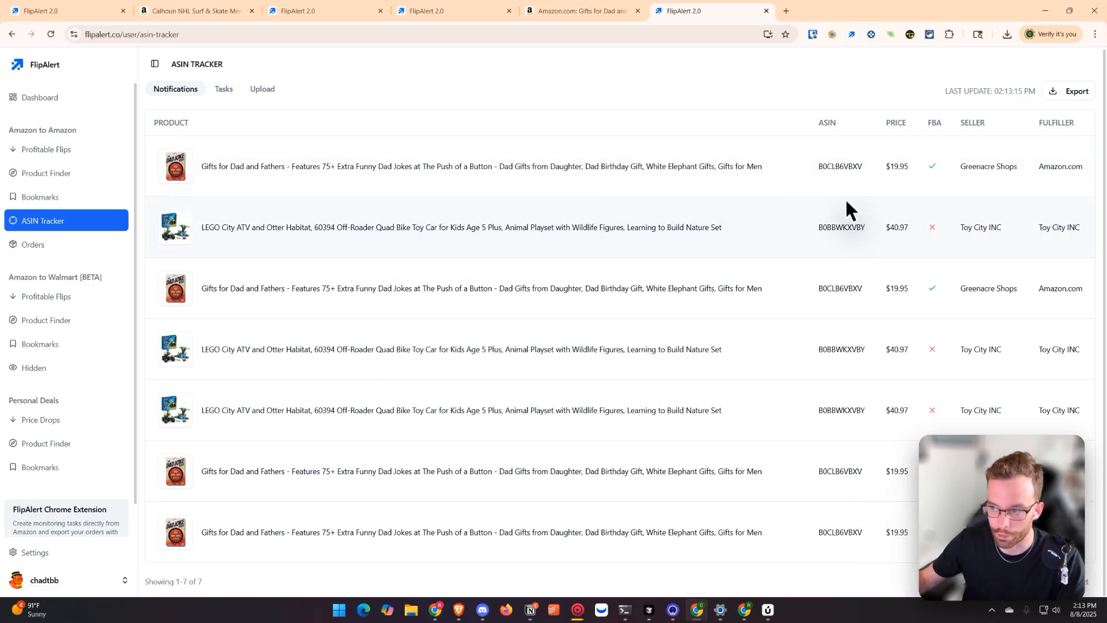
pyautogui.moveTo(150, 171); pyautogui.dragTo(796, 195)
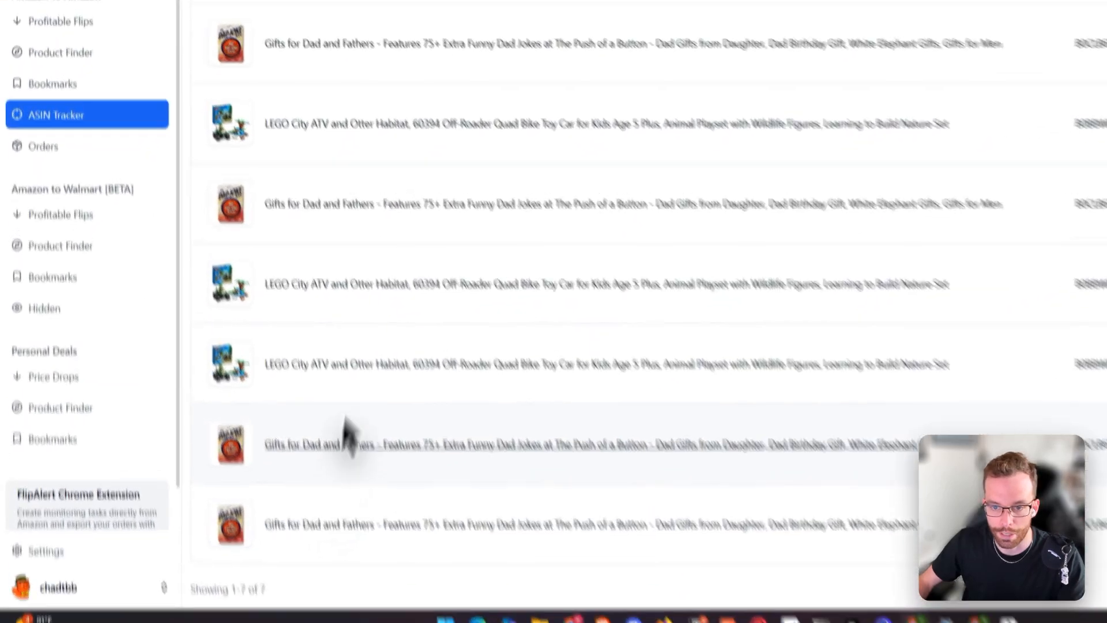
pyautogui.click(224, 89)
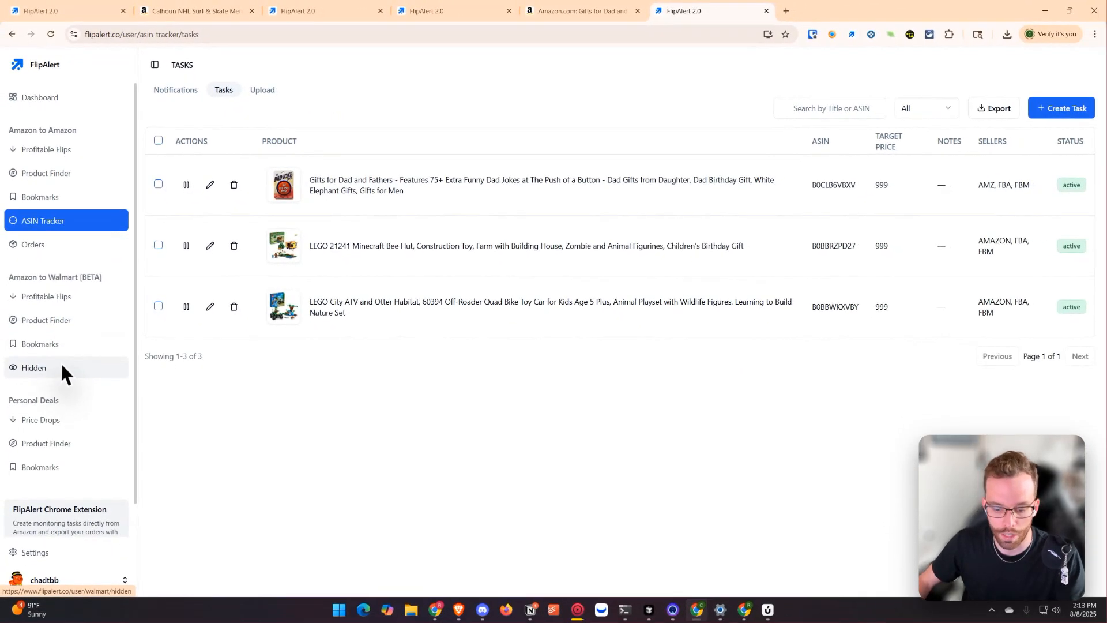
# Step: Open the Dad Joke task's notification channel options, then switch to Discord
pyautogui.scroll(-1, 61, 363)
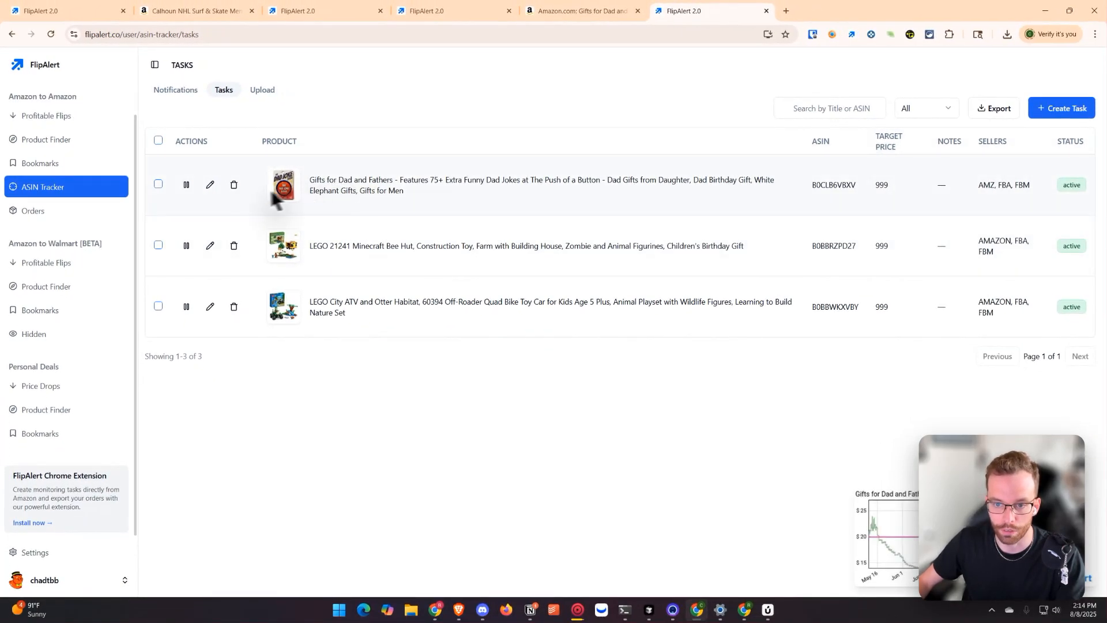
pyautogui.click(210, 185)
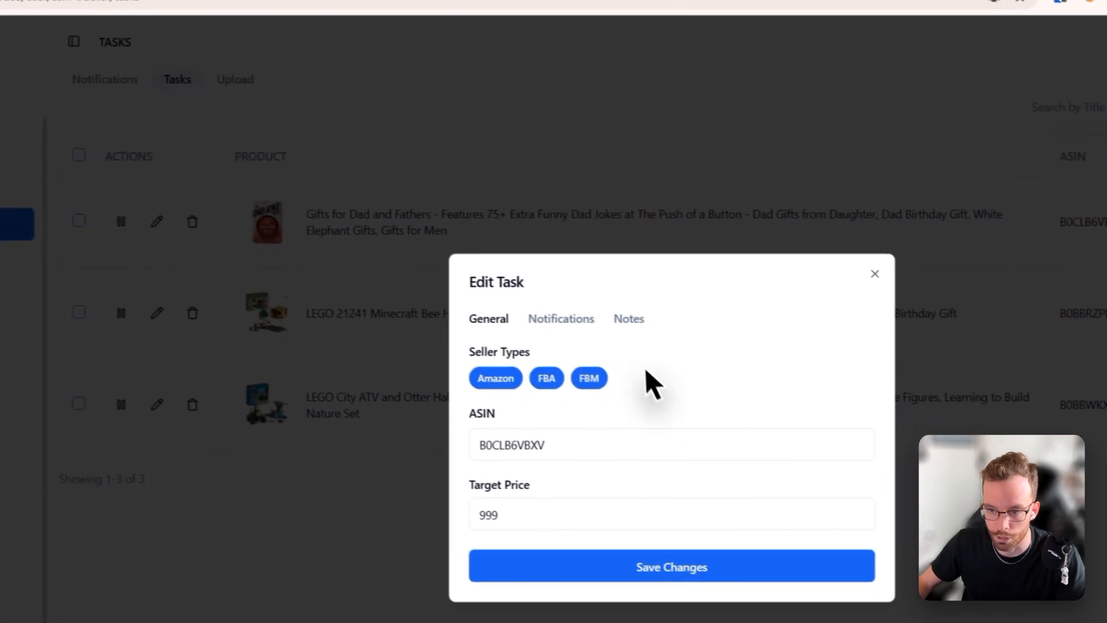
pyautogui.click(744, 372)
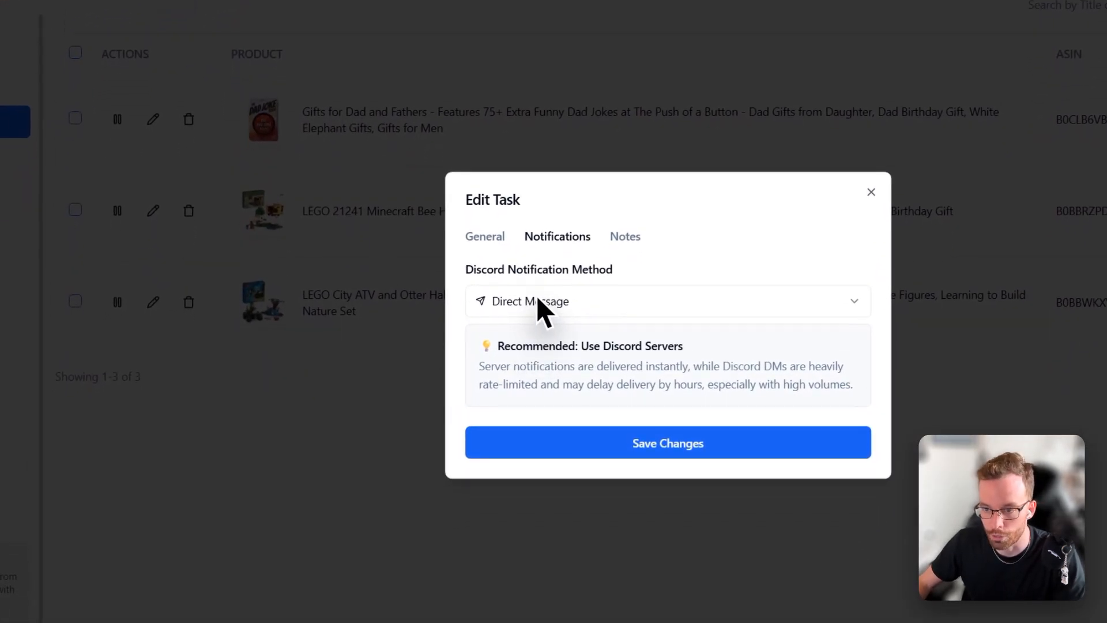
pyautogui.click(537, 315)
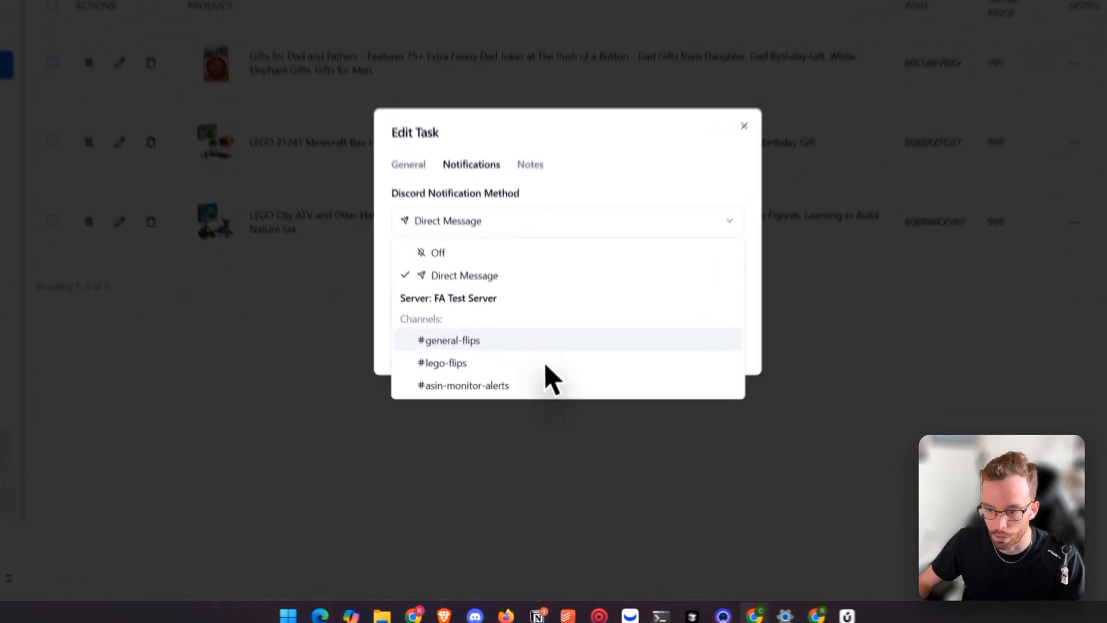
pyautogui.click(481, 611)
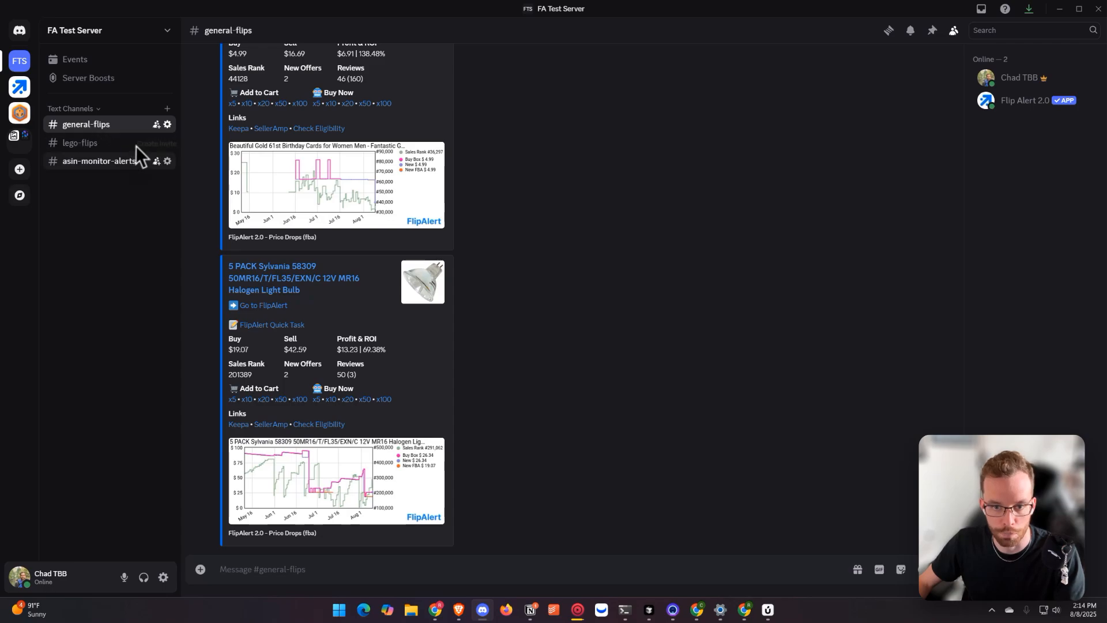
# Step: Browse the server's channels and delete the asin-monitor-alerts channel
pyautogui.click(107, 141)
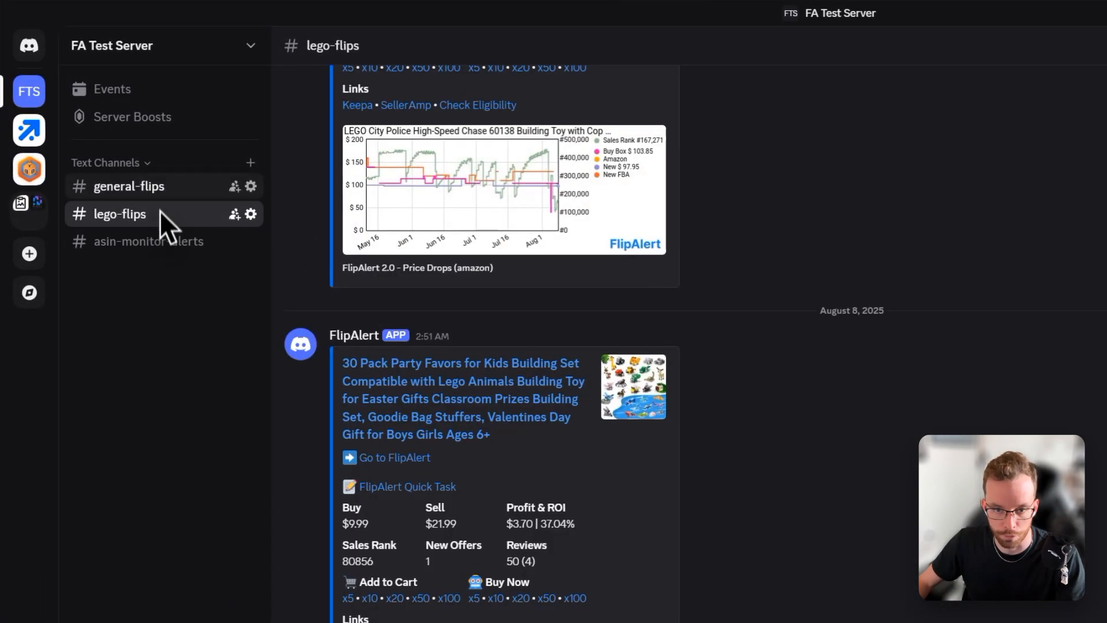
pyautogui.click(165, 189)
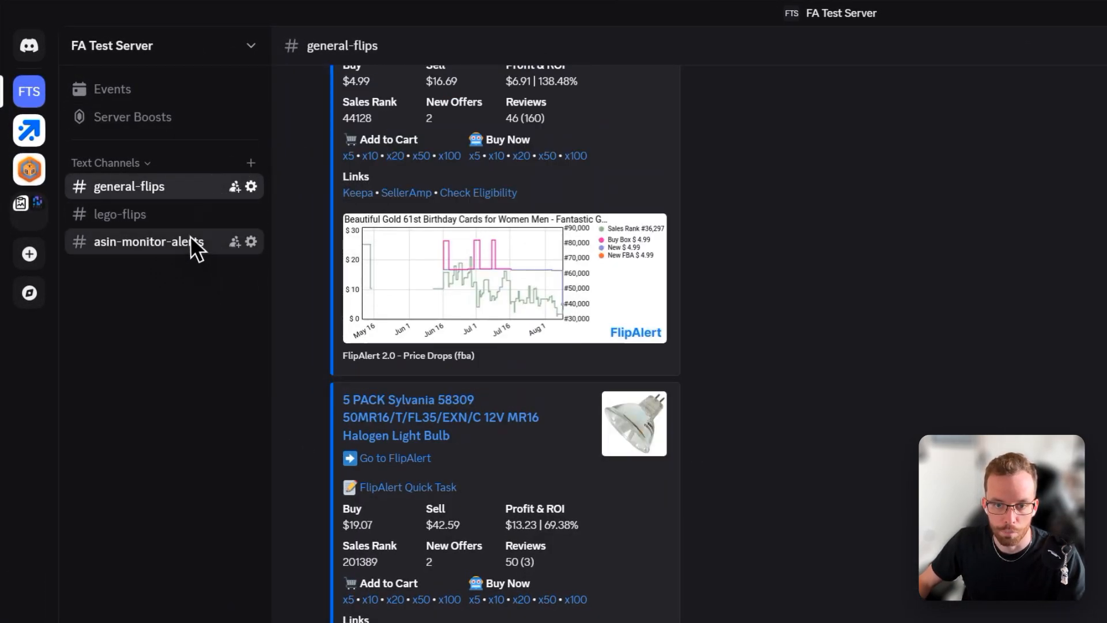
pyautogui.click(195, 245)
pyautogui.rightClick(148, 242)
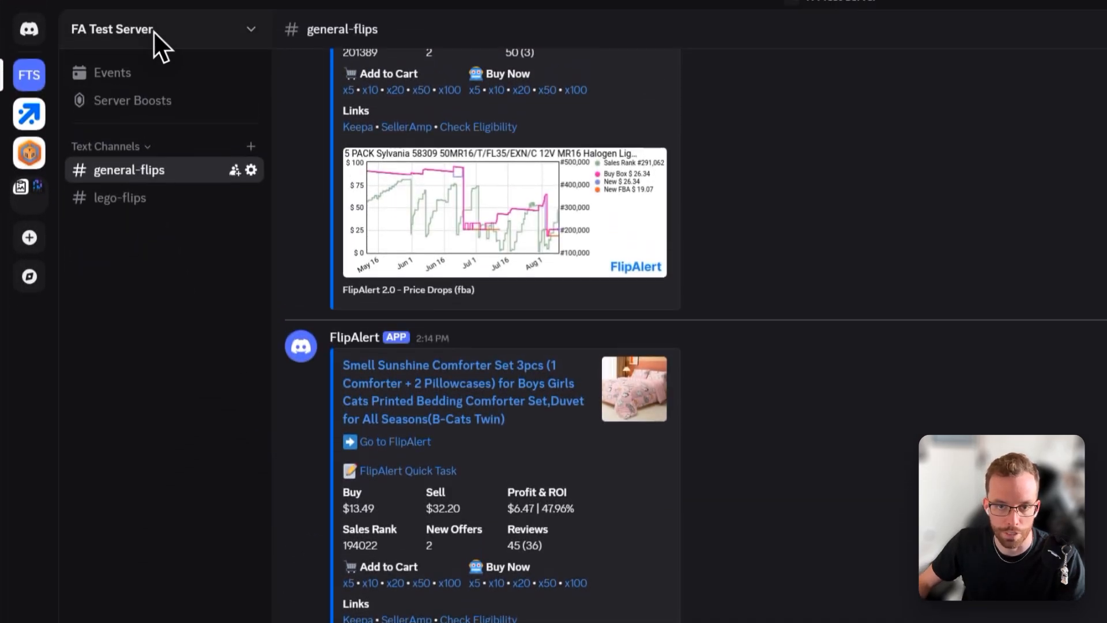
pyautogui.click(132, 42)
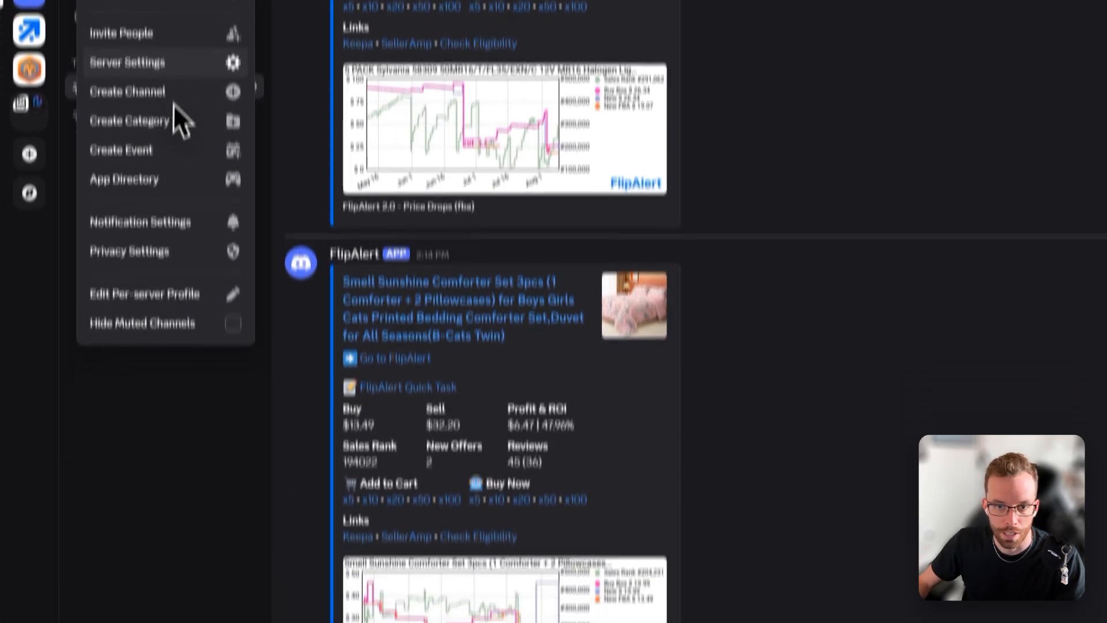
pyautogui.click(167, 557)
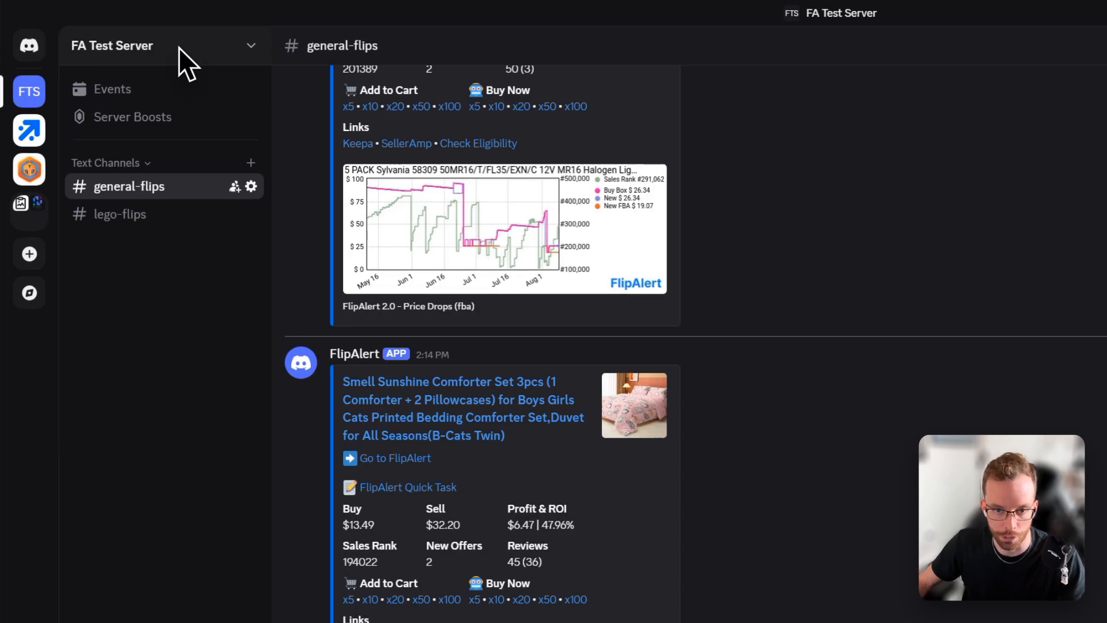
# Step: Create a category named asin tracker and move it above Text Channels
pyautogui.click(179, 48)
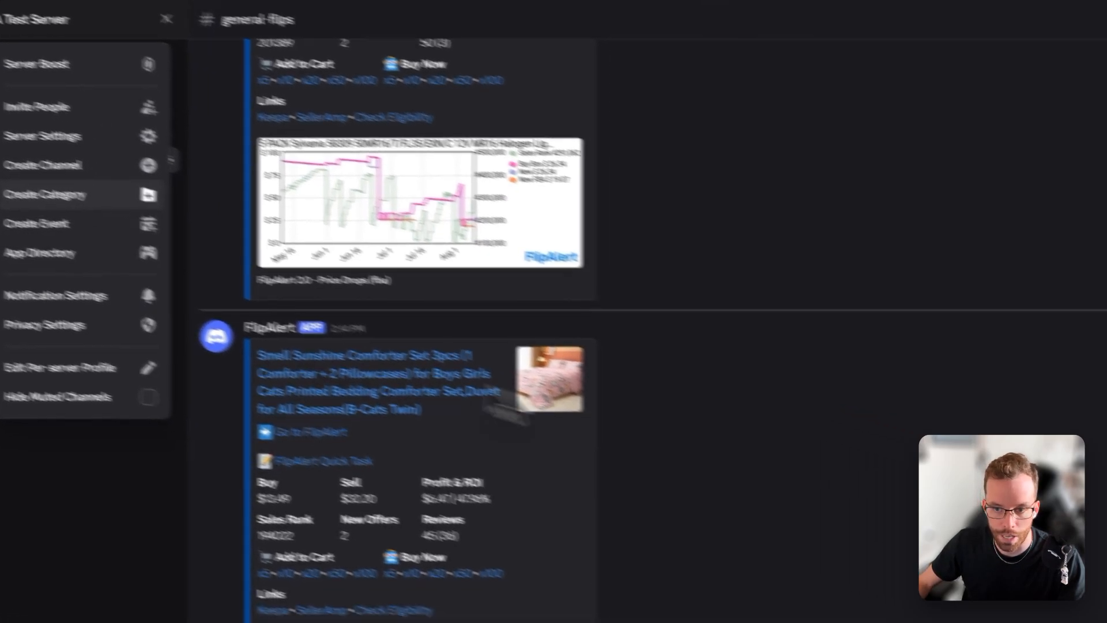
pyautogui.click(87, 194)
pyautogui.write('asin tra')
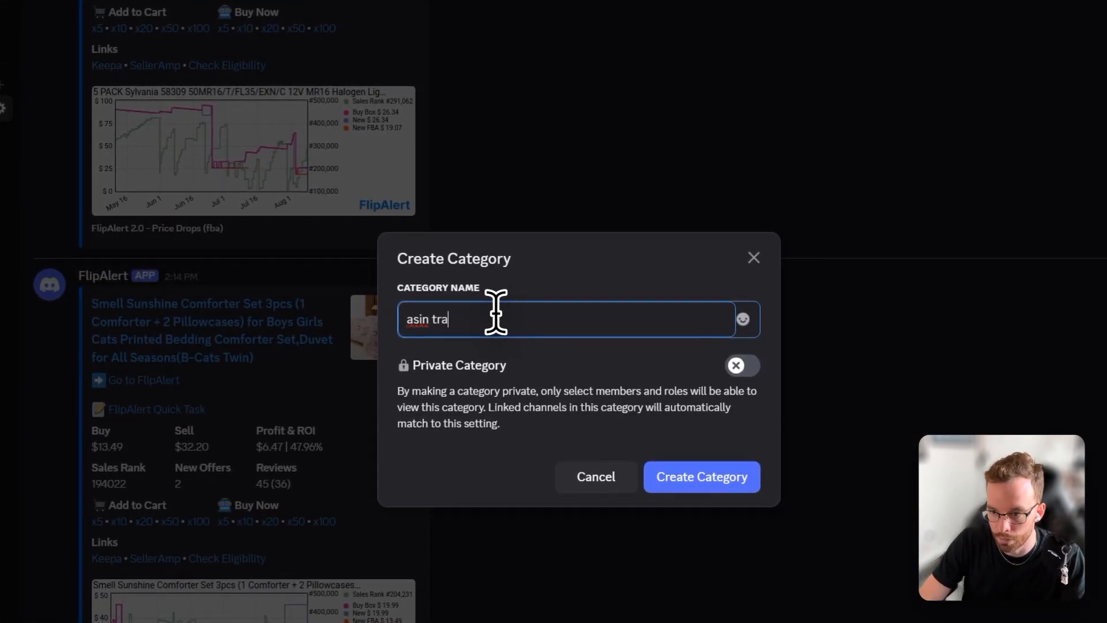
pyautogui.write('cker')
pyautogui.click(740, 485)
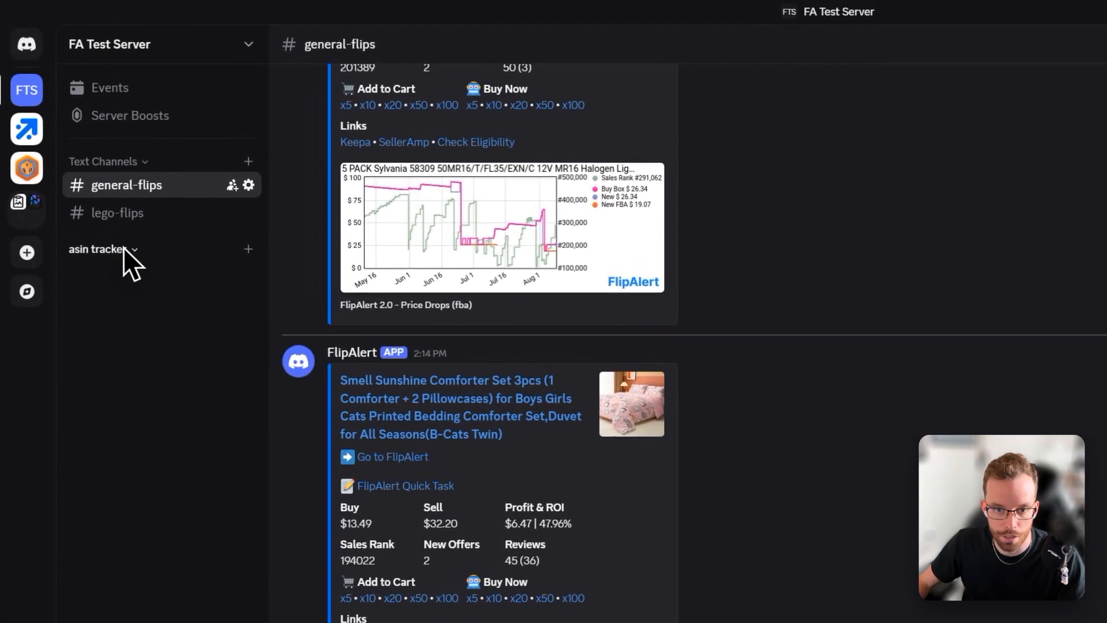
pyautogui.moveTo(55, 208); pyautogui.dragTo(101, 112)
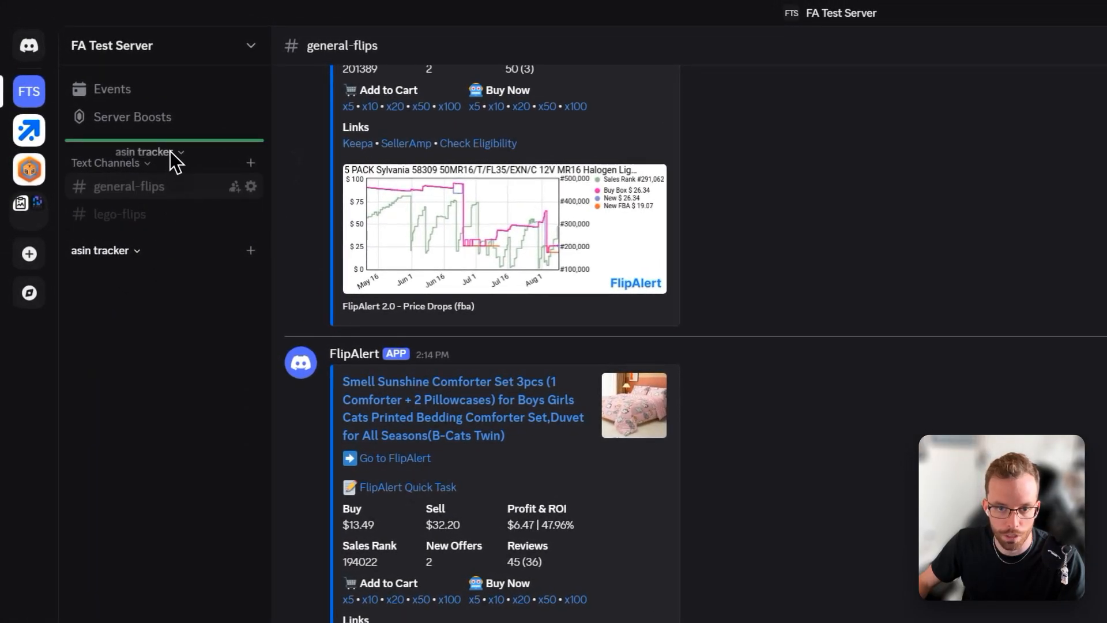
pyautogui.moveTo(170, 151); pyautogui.dragTo(168, 152)
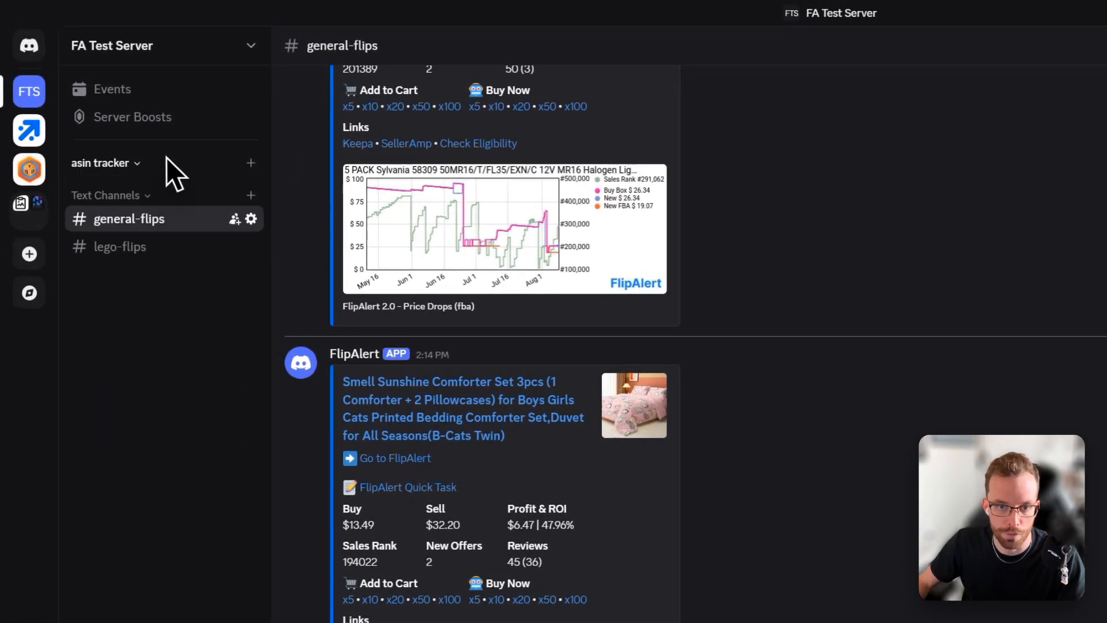
# Step: Create a text channel named general-asin-tracking in the asin tracker category
pyautogui.click(251, 164)
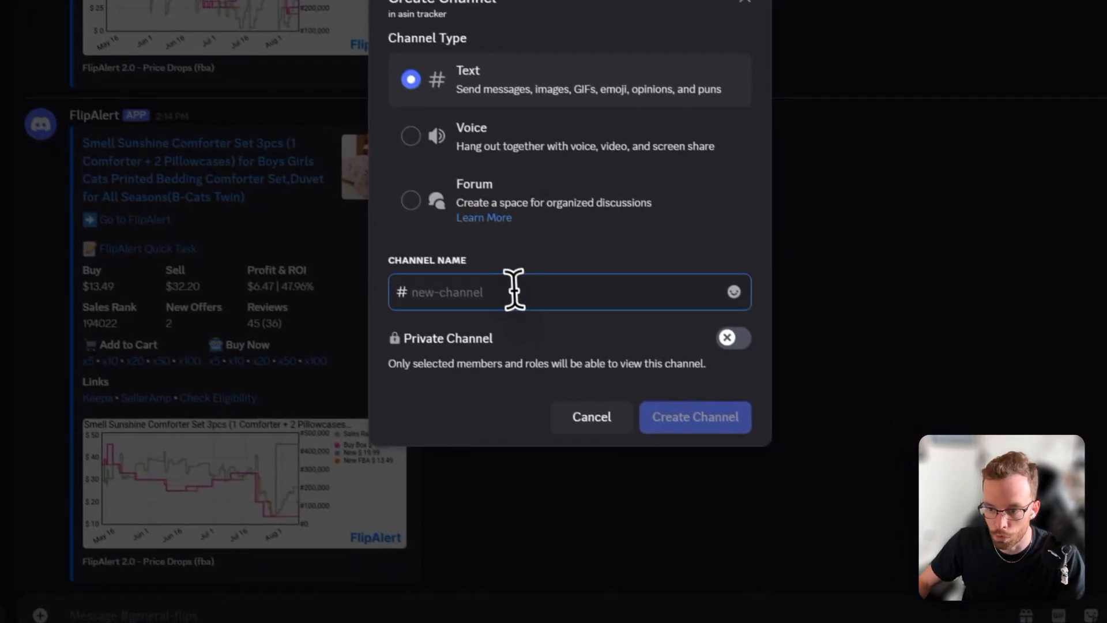
pyautogui.write('general')
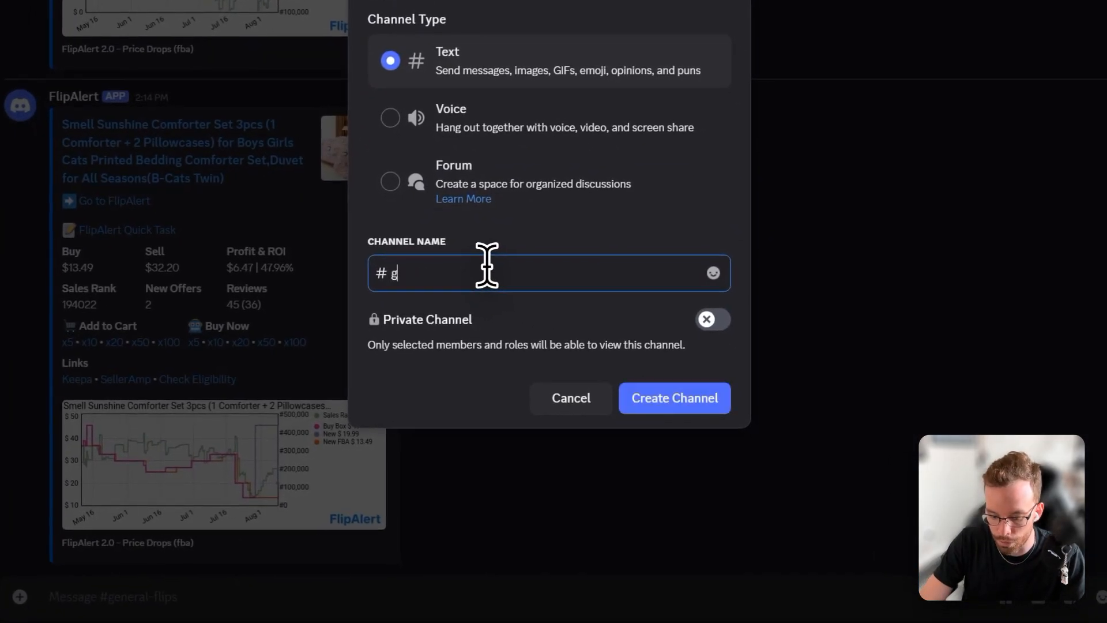
pyautogui.write('-asin')
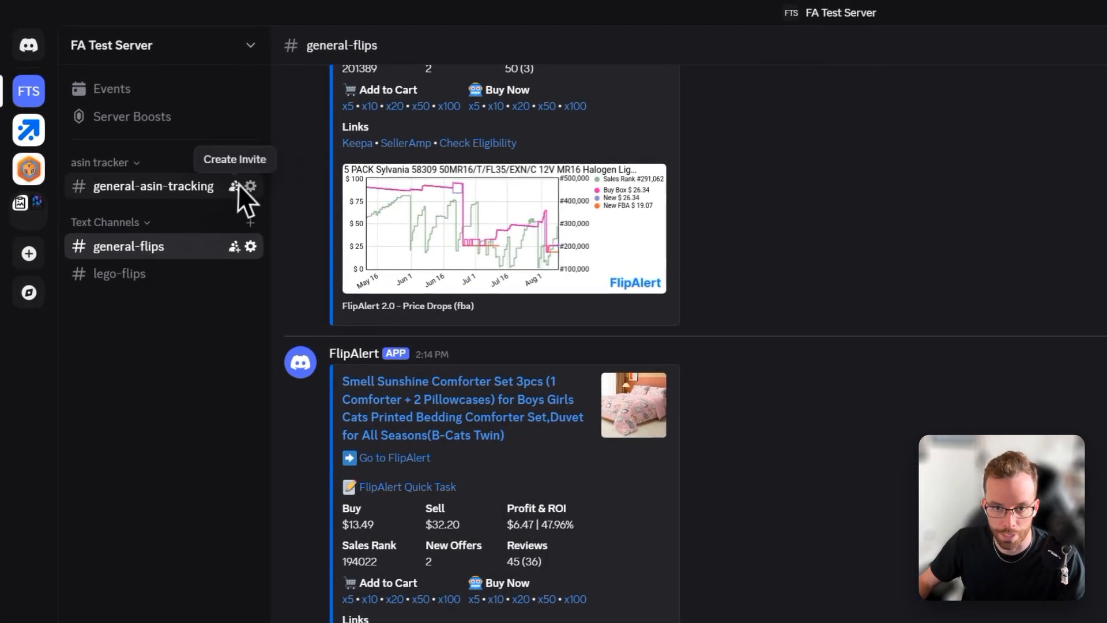
# Step: Create a second text channel named lego-asin-tracker in the asin tracker category
pyautogui.click(250, 163)
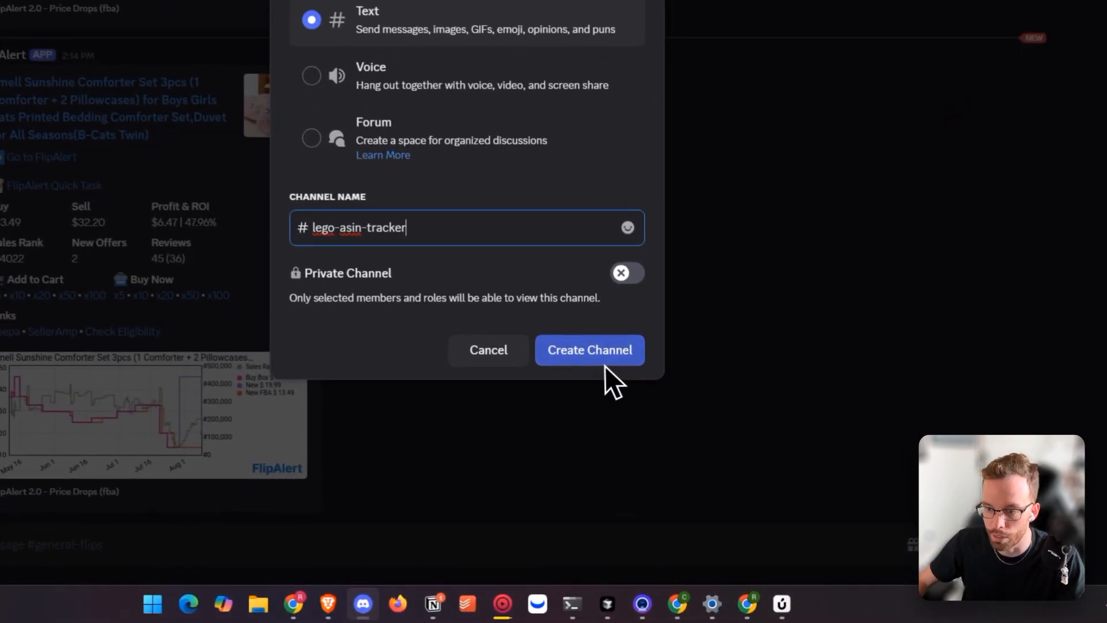
pyautogui.click(603, 360)
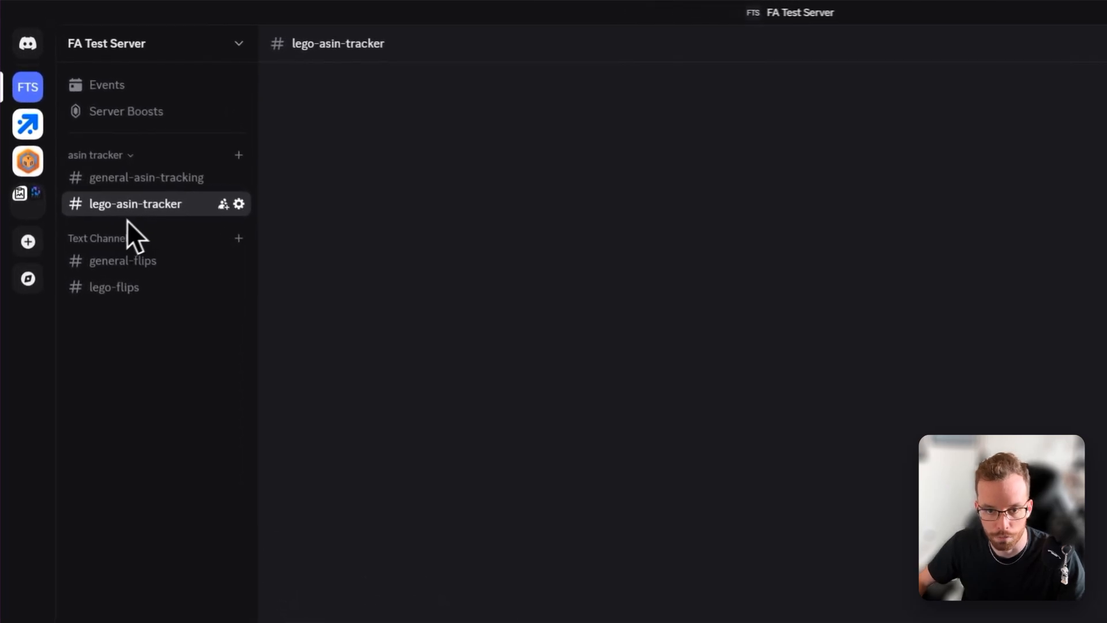
pyautogui.click(126, 180)
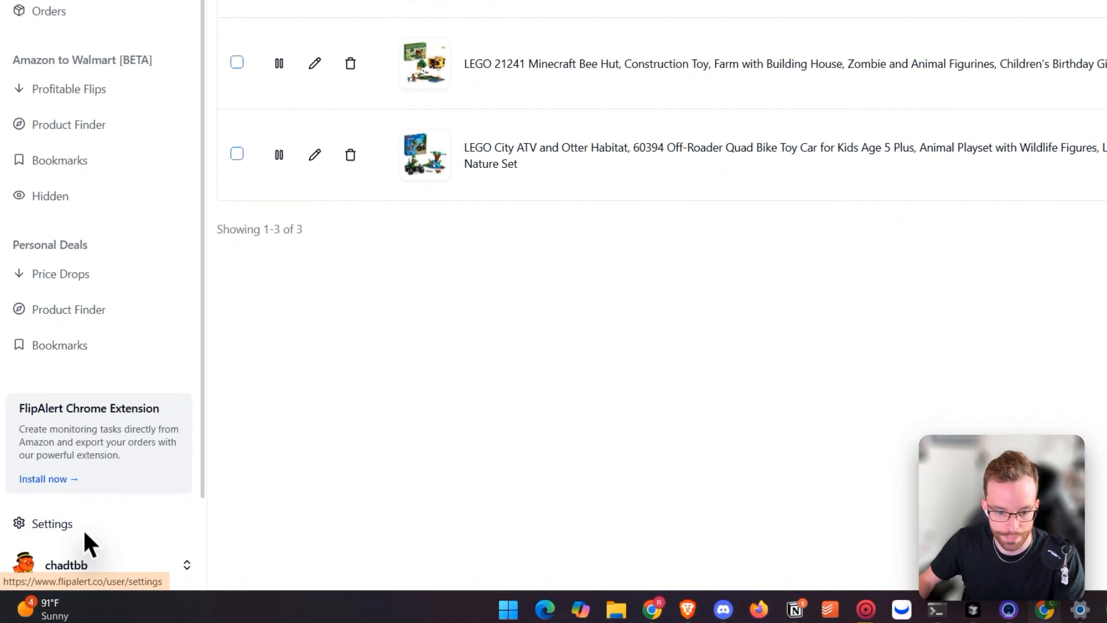
# Step: In FlipAlert settings, bulk-update the ASIN Tracker notification channel to #general-asin-tracking
pyautogui.click(85, 532)
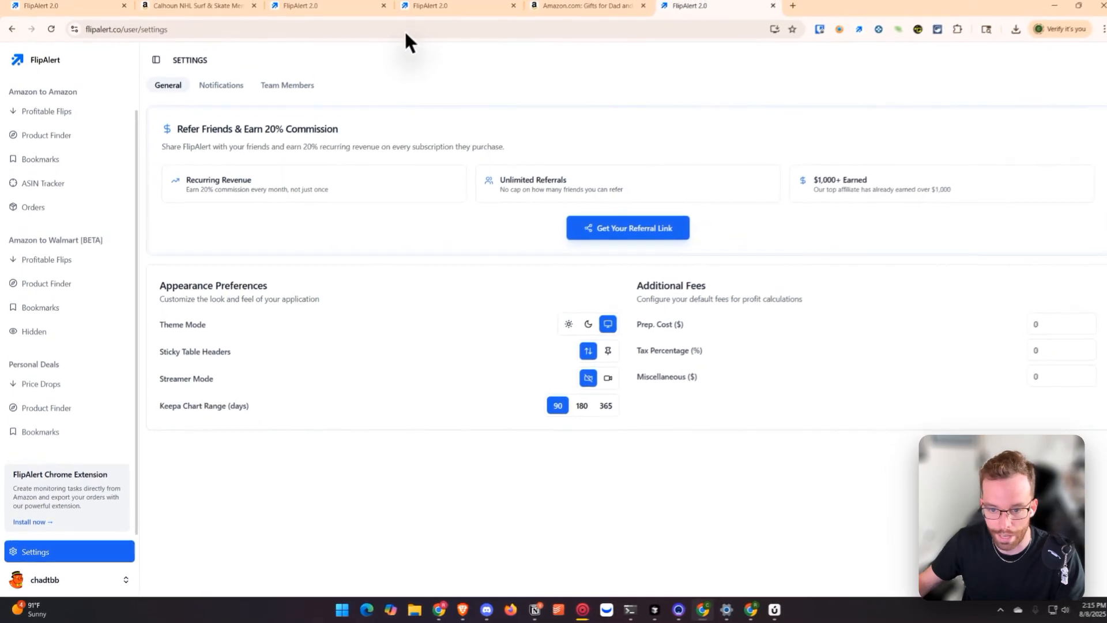
pyautogui.click(228, 92)
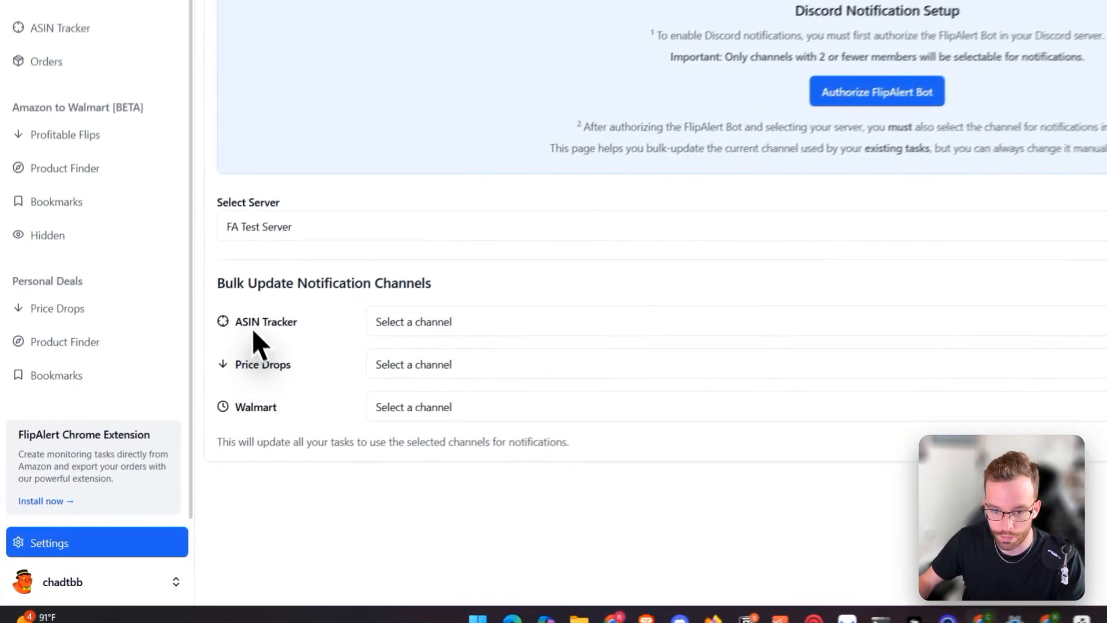
pyautogui.moveTo(167, 396); pyautogui.dragTo(211, 396)
pyautogui.click(457, 312)
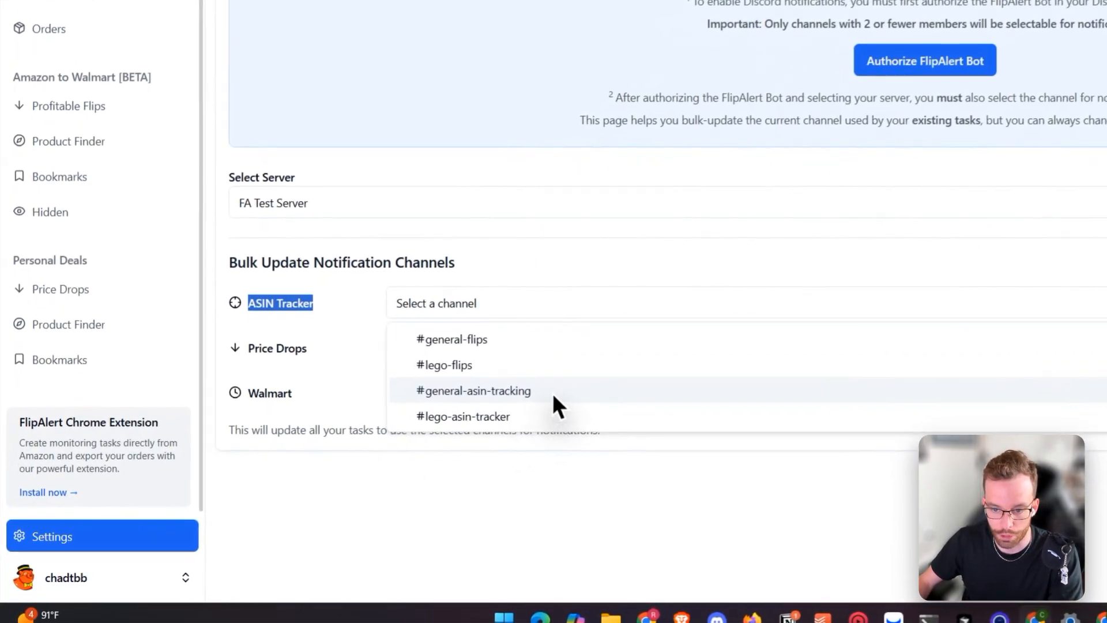
pyautogui.click(369, 455)
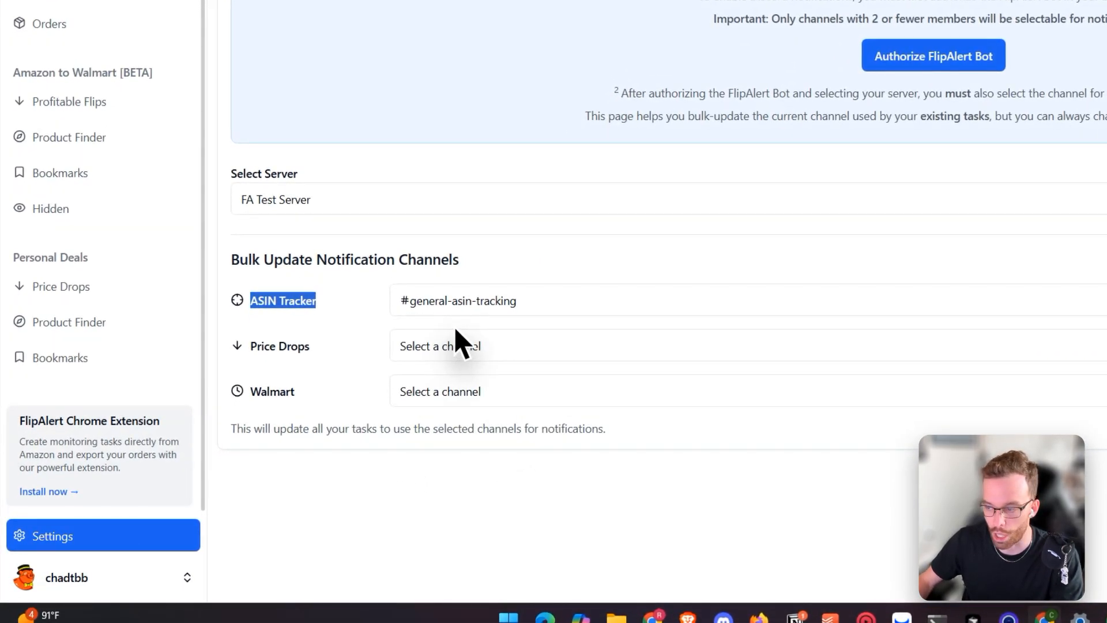
pyautogui.click(1039, 306)
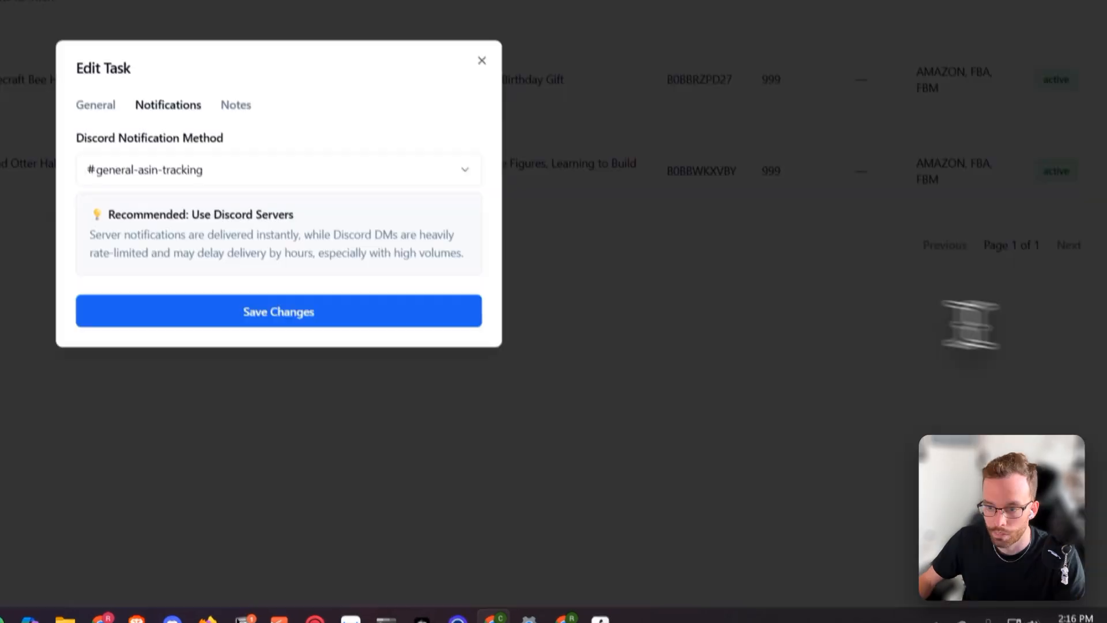
# Step: Open a task's notification channel options in the edit dialog and close it
pyautogui.click(499, 306)
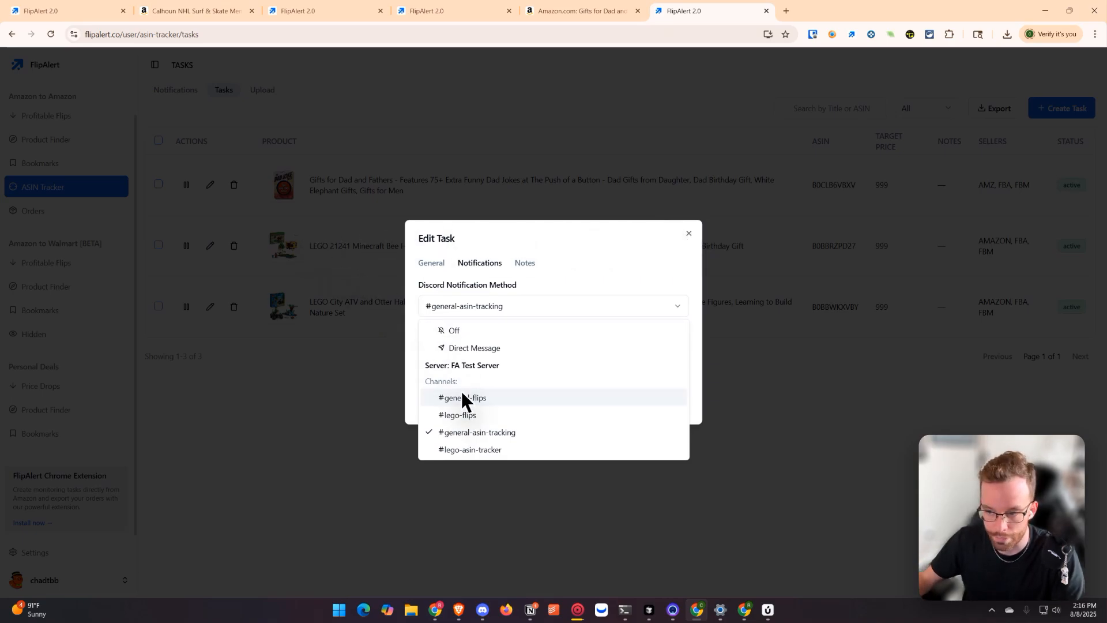
pyautogui.click(692, 235)
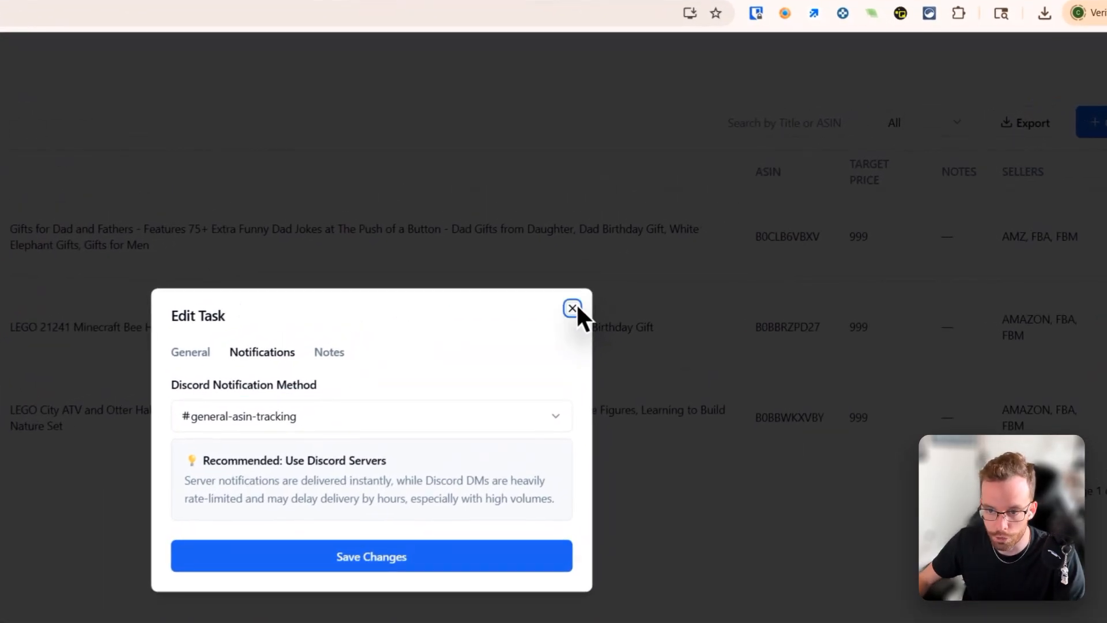
pyautogui.click(573, 308)
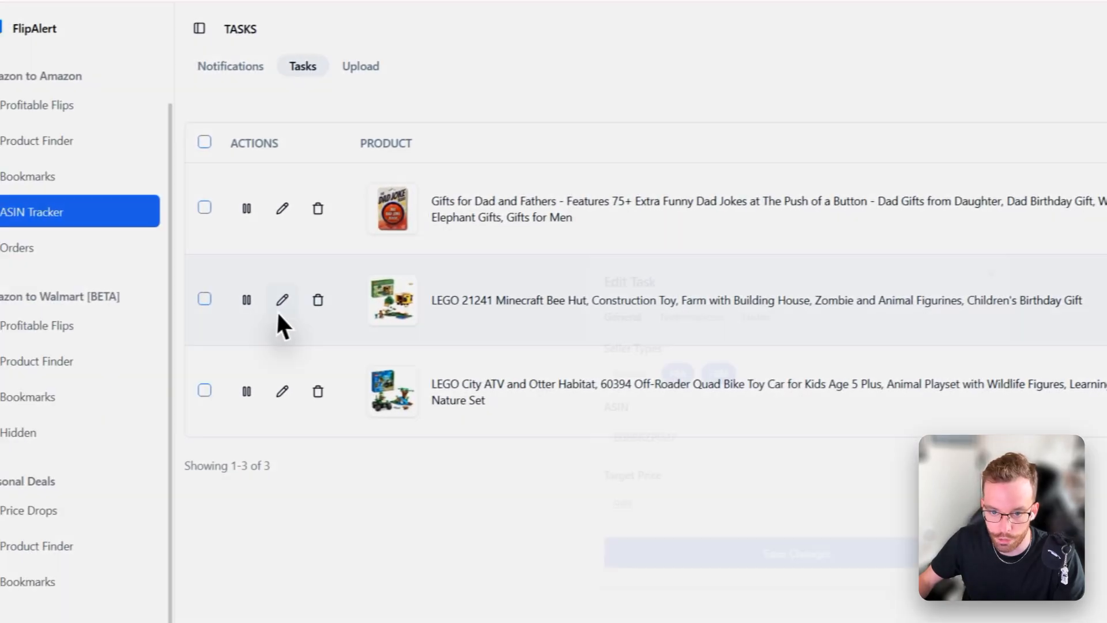
# Step: Set the LEGO Minecraft Bee Hut task's notification channel to #lego-asin-tracker and save
pyautogui.click(279, 304)
pyautogui.click(560, 300)
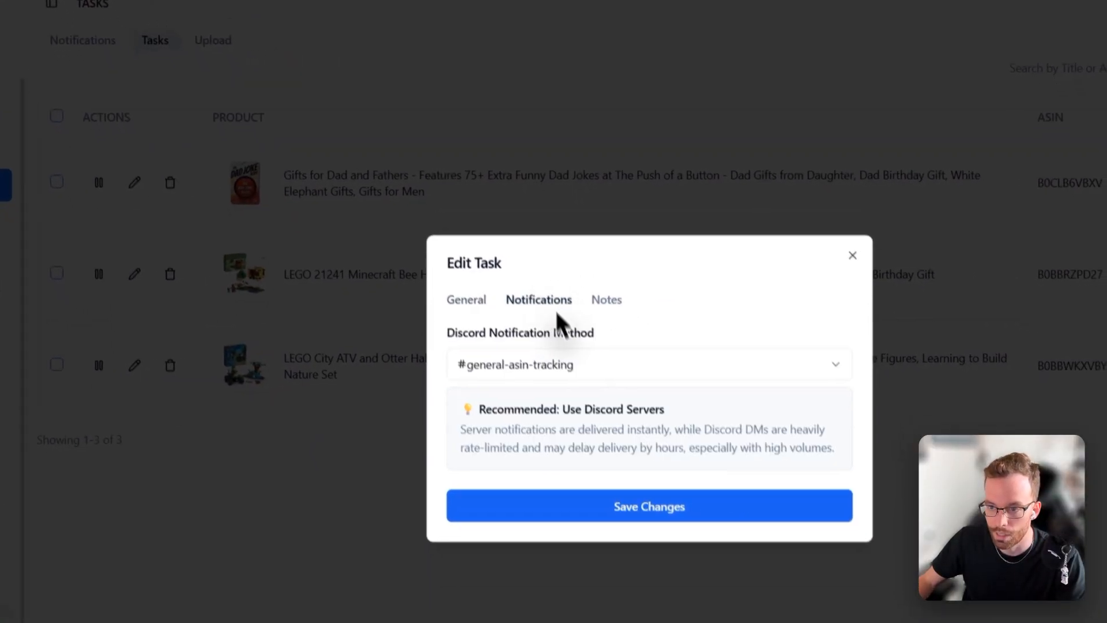
pyautogui.click(597, 385)
pyautogui.click(545, 497)
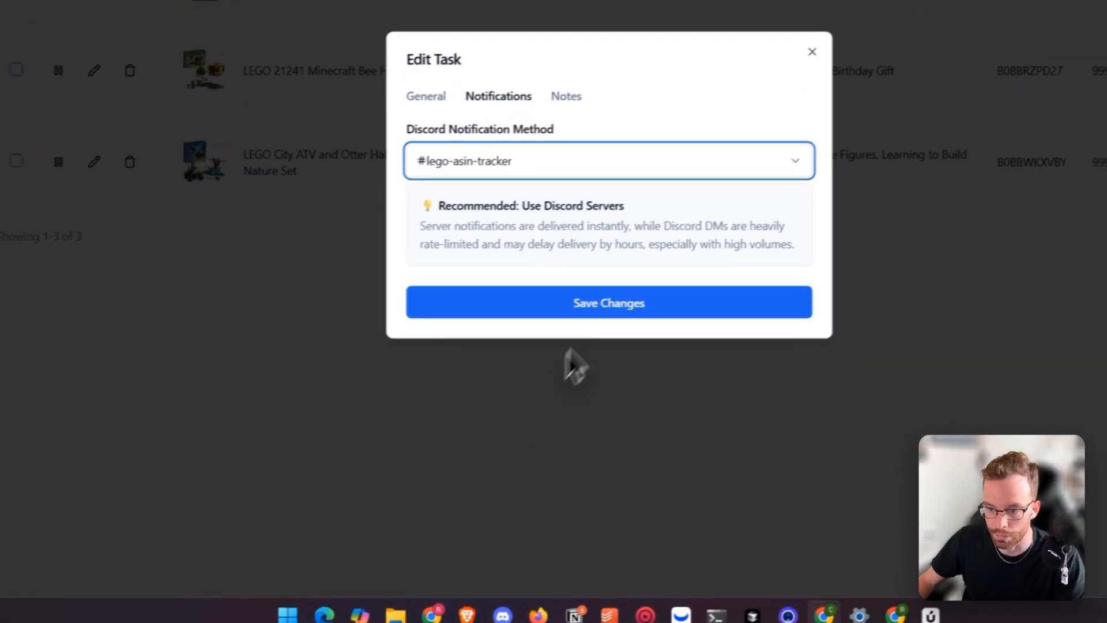
pyautogui.click(646, 420)
# Step: Set the LEGO City ATV task's notification channel to #lego-asin-tracker and save
pyautogui.click(247, 270)
pyautogui.click(657, 190)
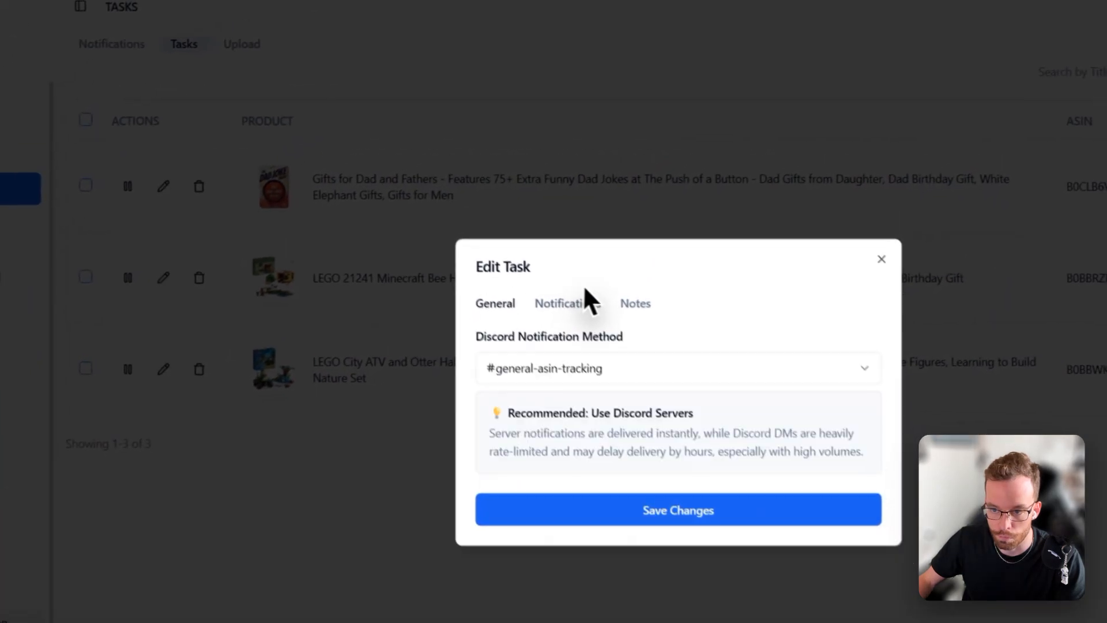
pyautogui.click(759, 268)
pyautogui.click(589, 444)
pyautogui.click(596, 380)
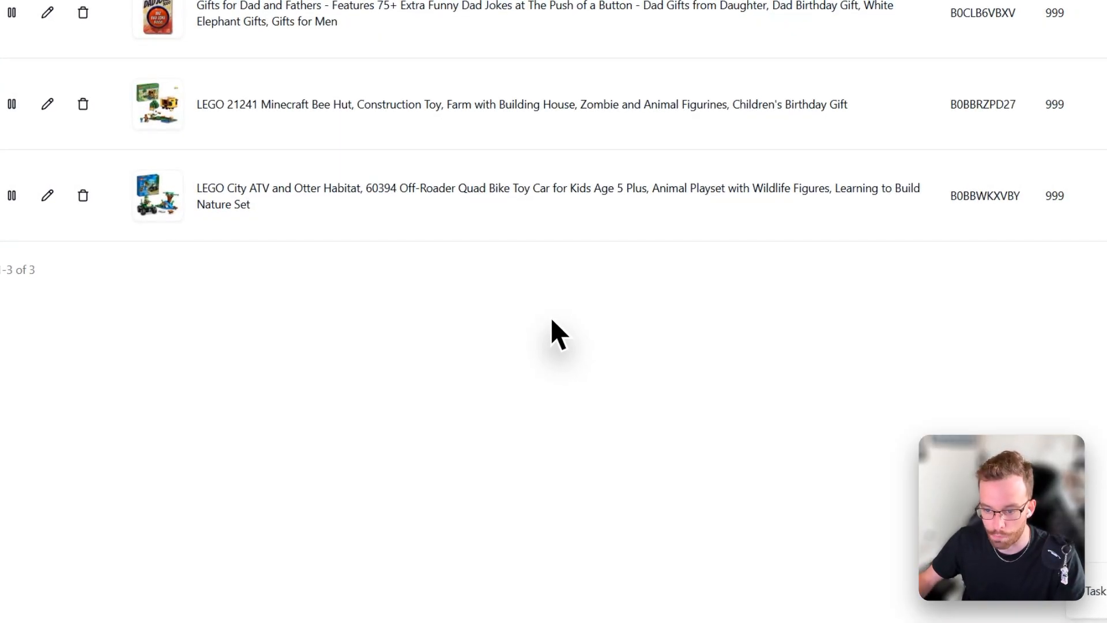
# Step: Check the ASIN Tracker notifications list and the new asin tracker channels in Discord
pyautogui.click(270, 120)
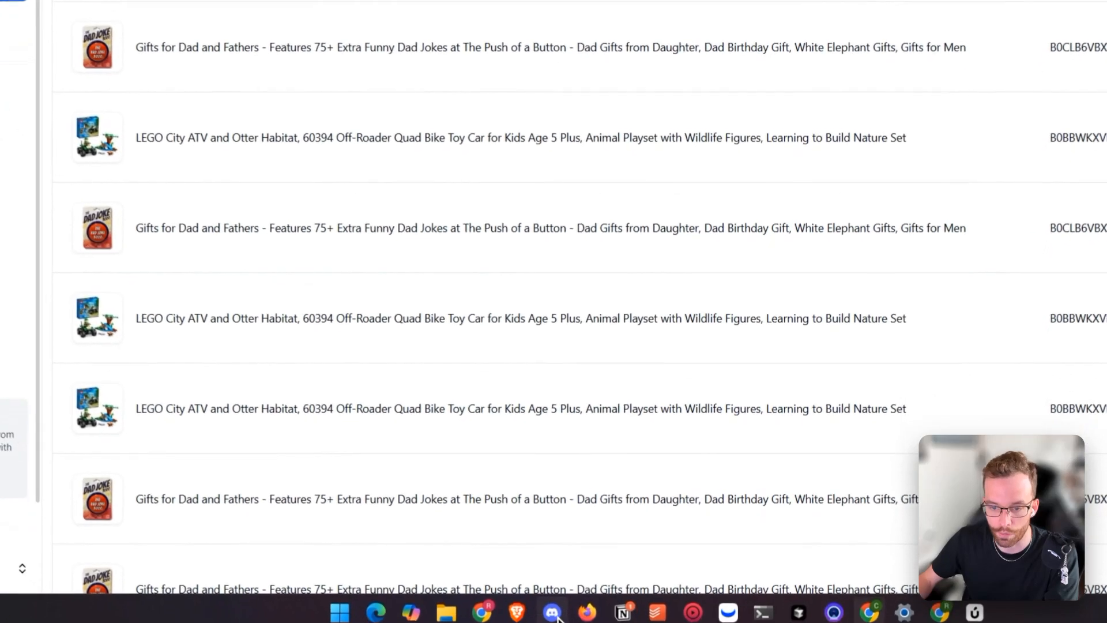
pyautogui.click(554, 613)
pyautogui.click(131, 181)
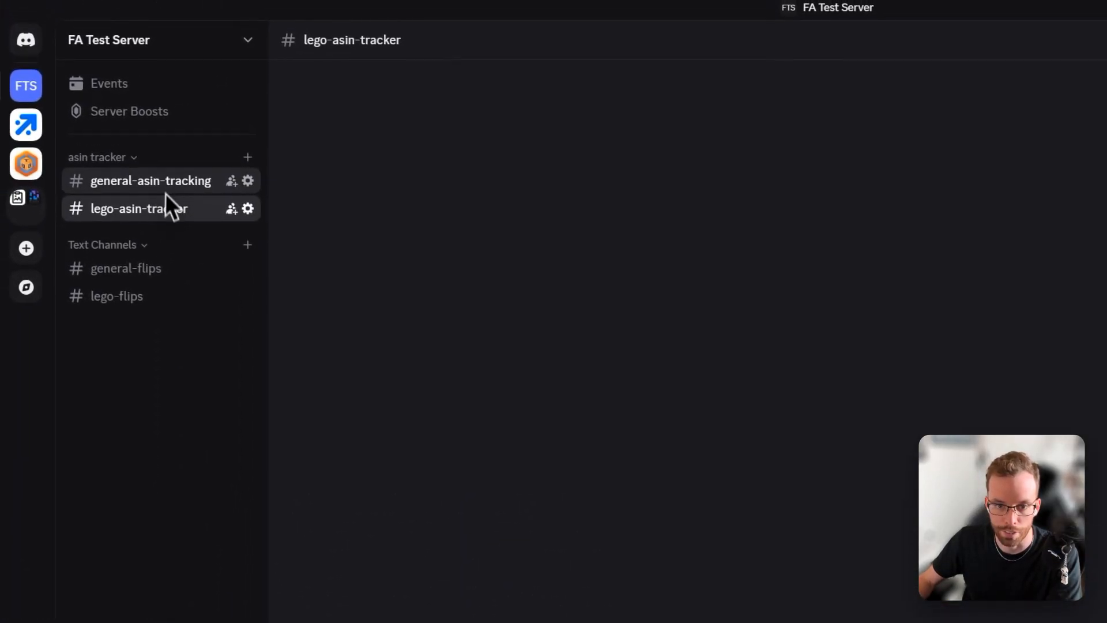
pyautogui.click(166, 191)
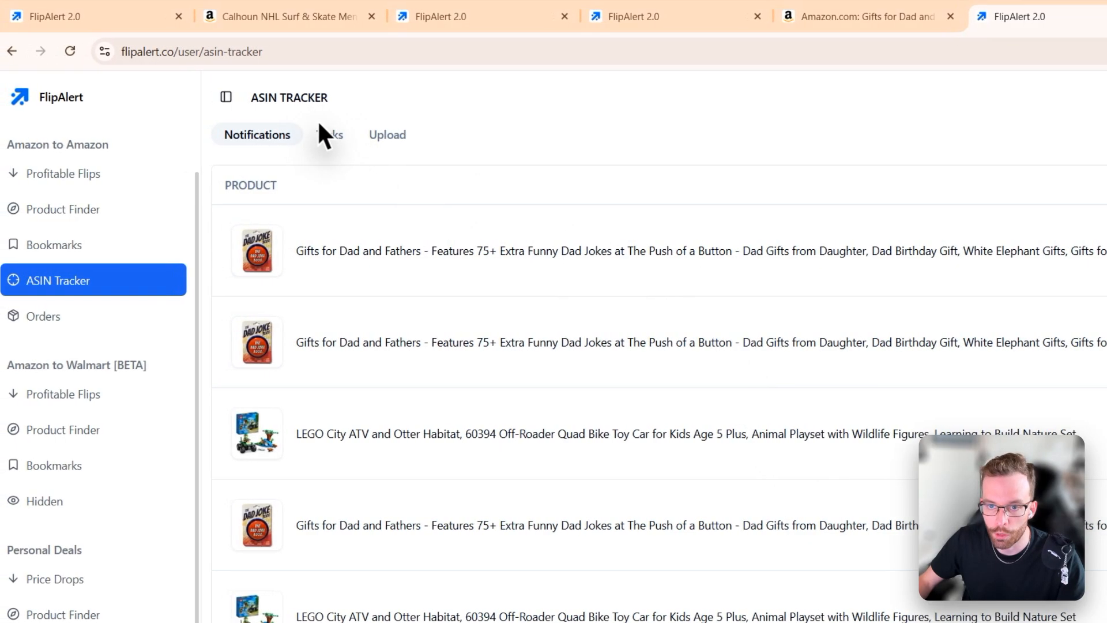
# Step: Reopen the LEGO City ATV task's edit dialog to review its notification channel options, then close it without changes
pyautogui.click(326, 137)
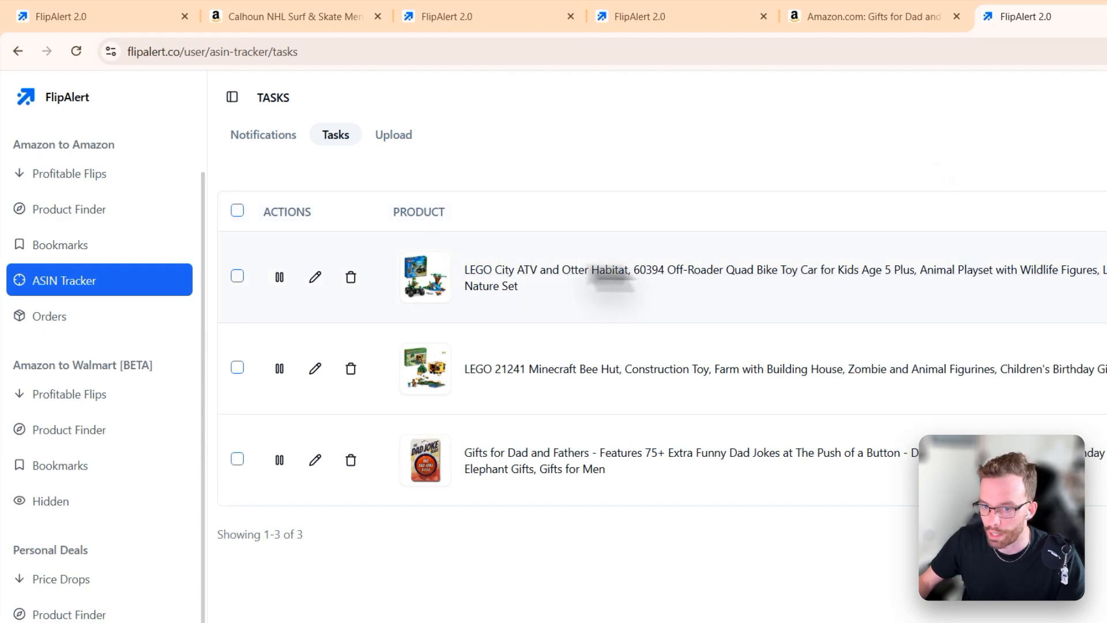
pyautogui.click(315, 277)
pyautogui.click(594, 311)
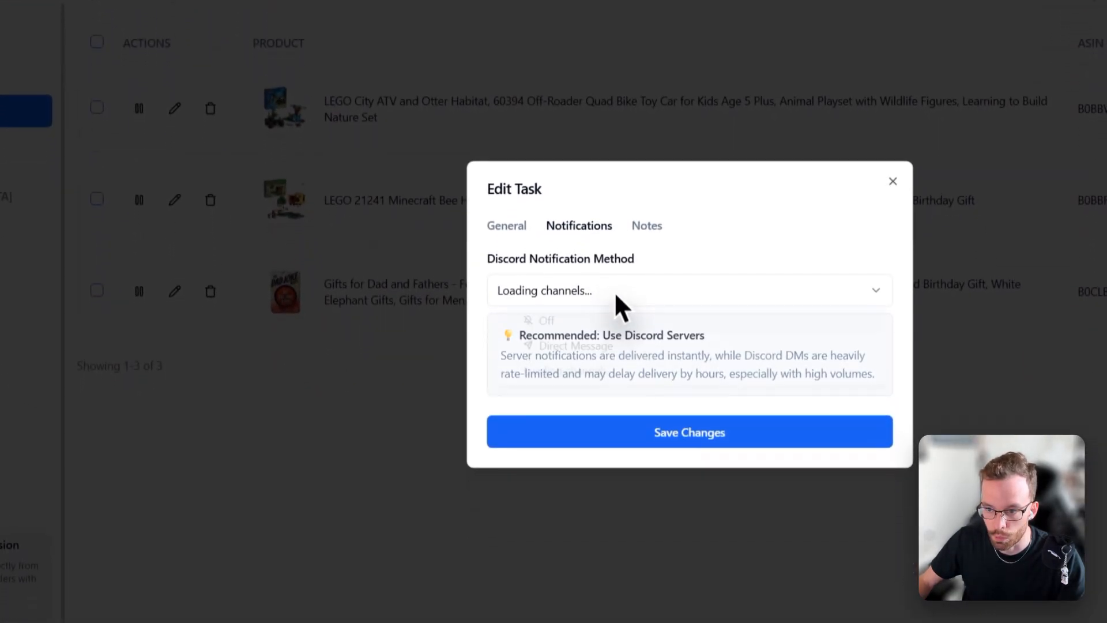
pyautogui.click(614, 293)
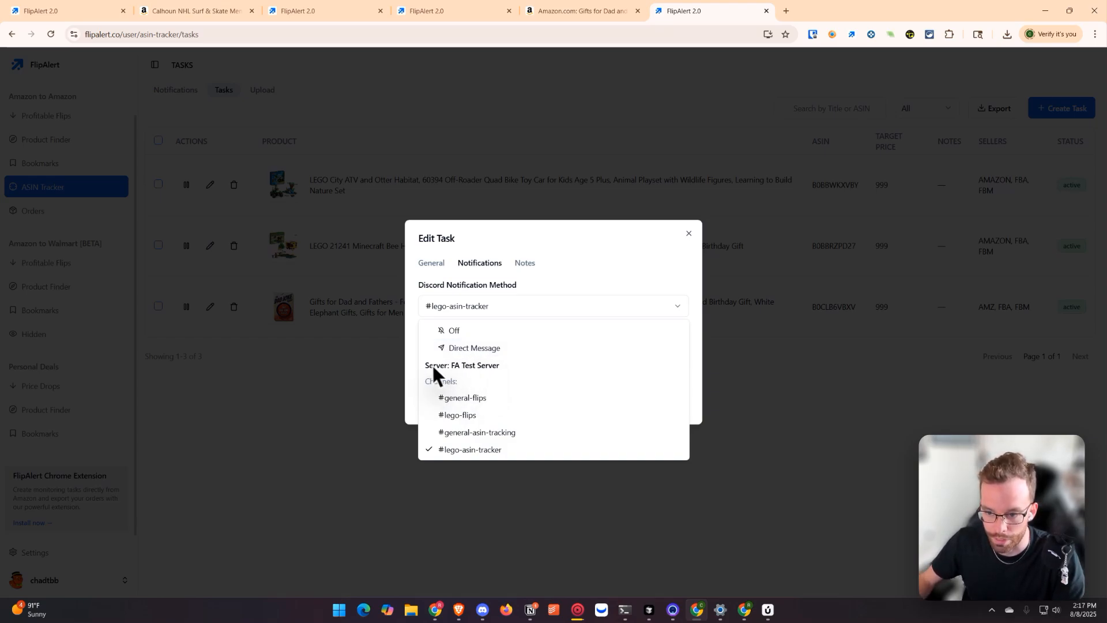
pyautogui.click(483, 243)
pyautogui.click(492, 305)
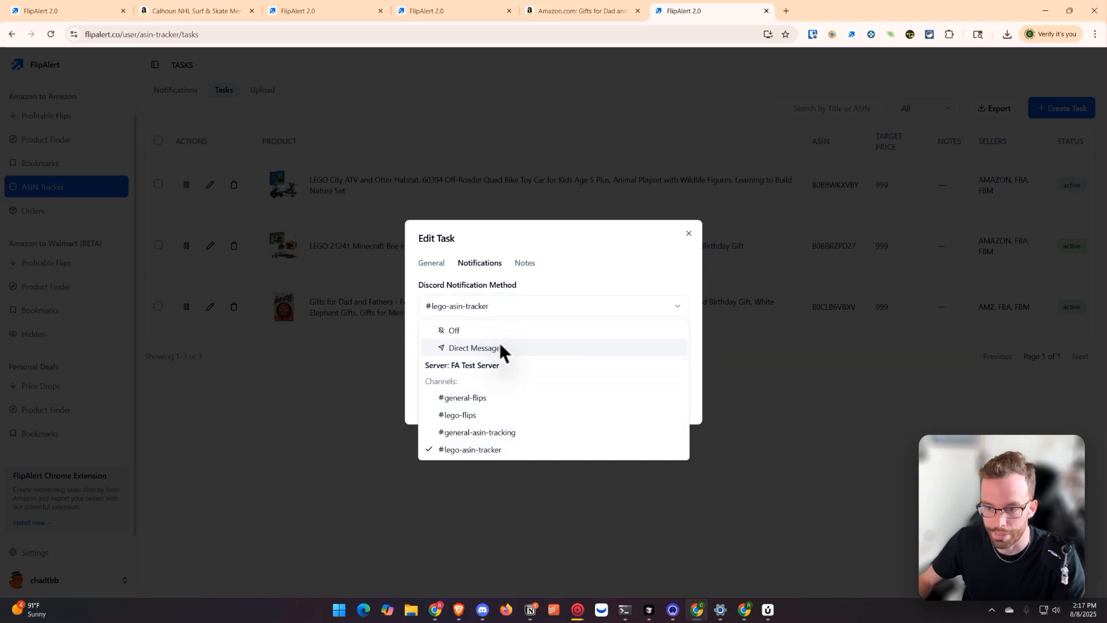
pyautogui.click(492, 234)
pyautogui.click(686, 230)
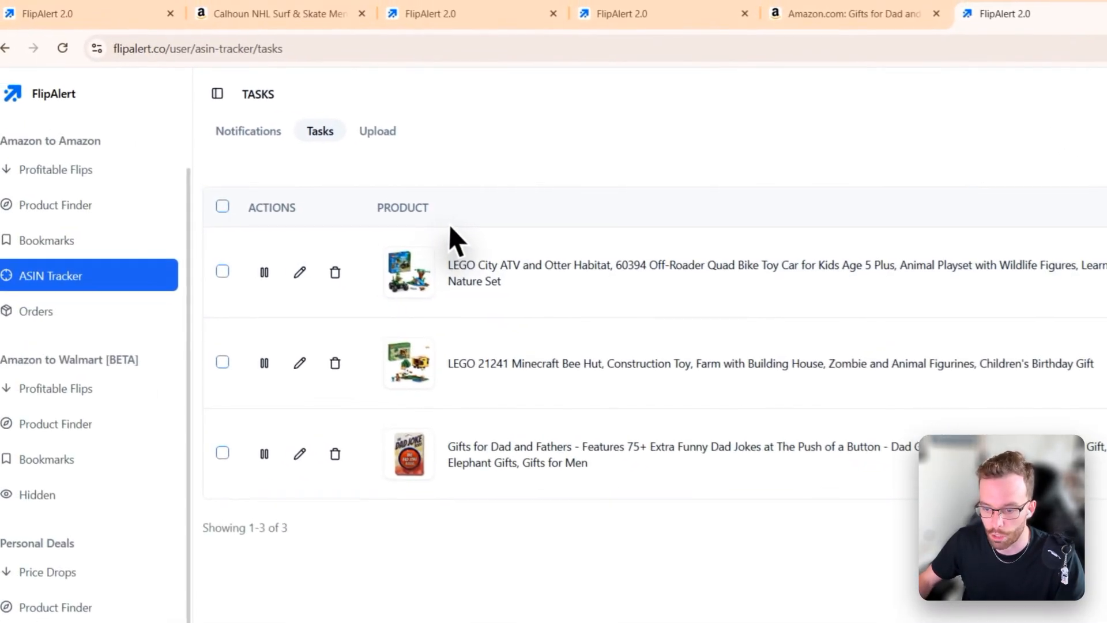
# Step: Switch to Discord to view the #general-asin-tracking channel, then return to the ASIN Tracker tasks list
pyautogui.click(560, 617)
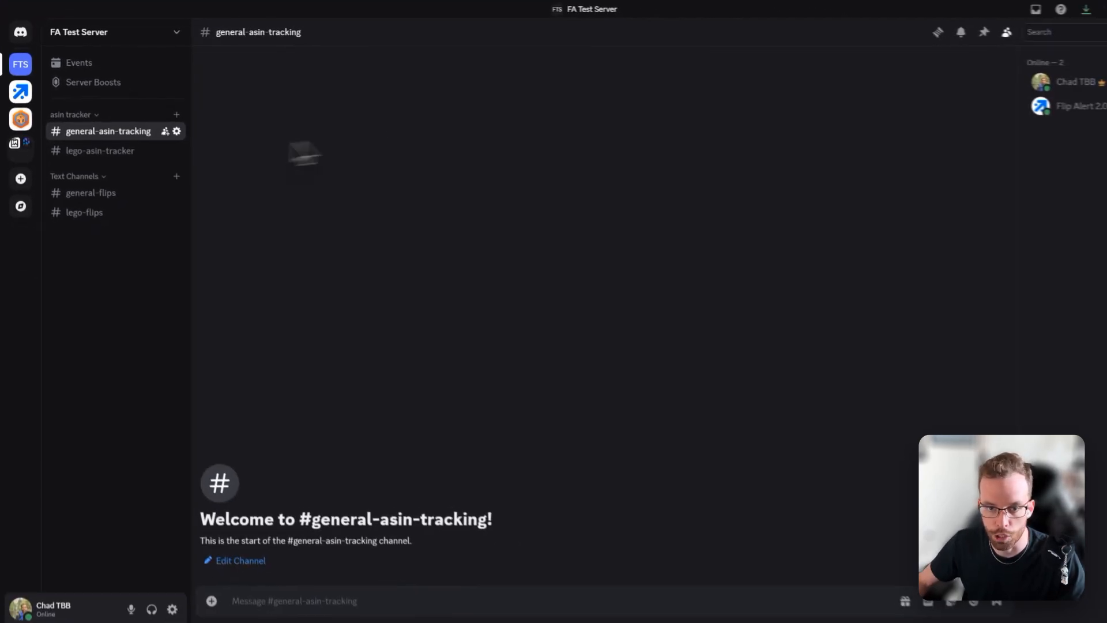
pyautogui.click(1059, 10)
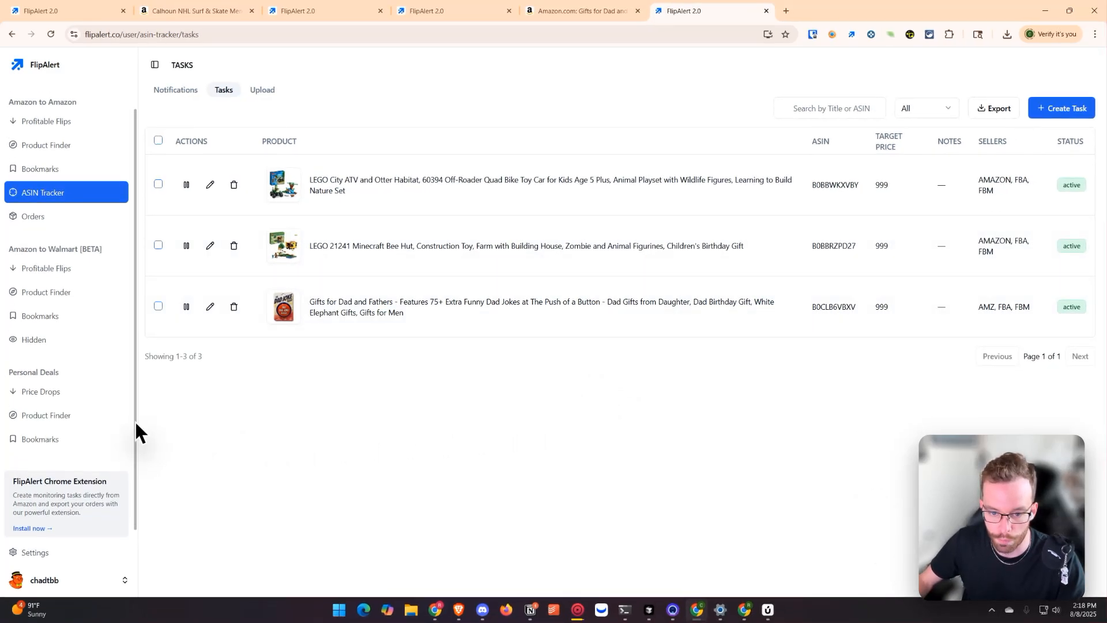
pyautogui.scroll(1, 134, 420)
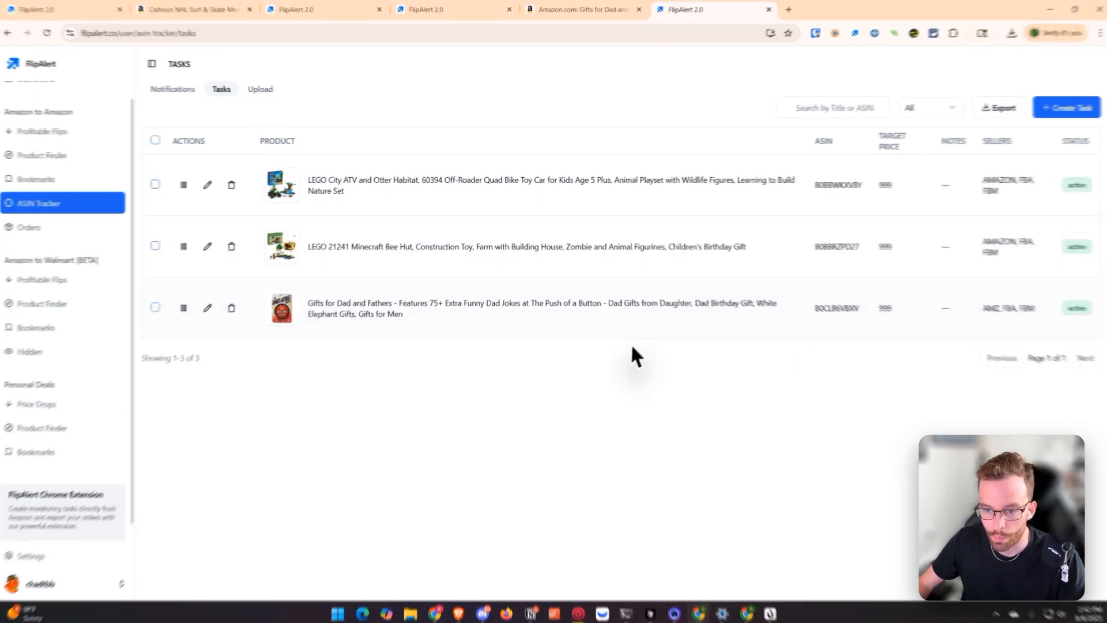